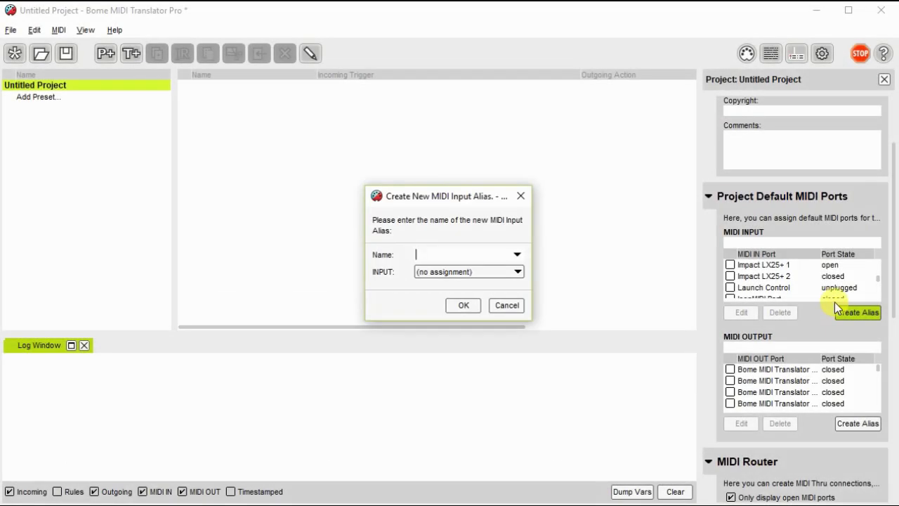
Step: Create the MIDI input alias 'Control Device' mapped to the Impact LX25+ 1 port
{"action": "type", "text": "Control Device"}
{"action": "left_click", "coordinate": [517, 272]}
{"action": "left_click", "coordinate": [518, 272]}
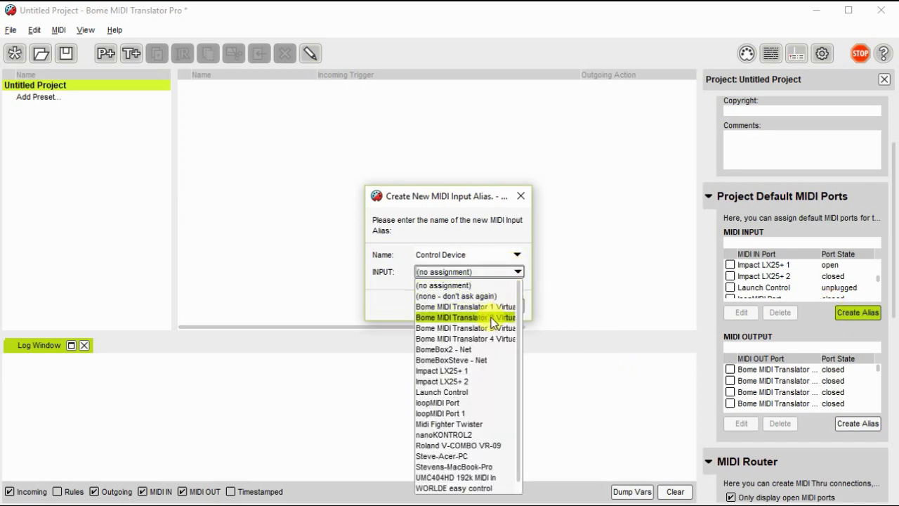
{"action": "left_click", "coordinate": [480, 371]}
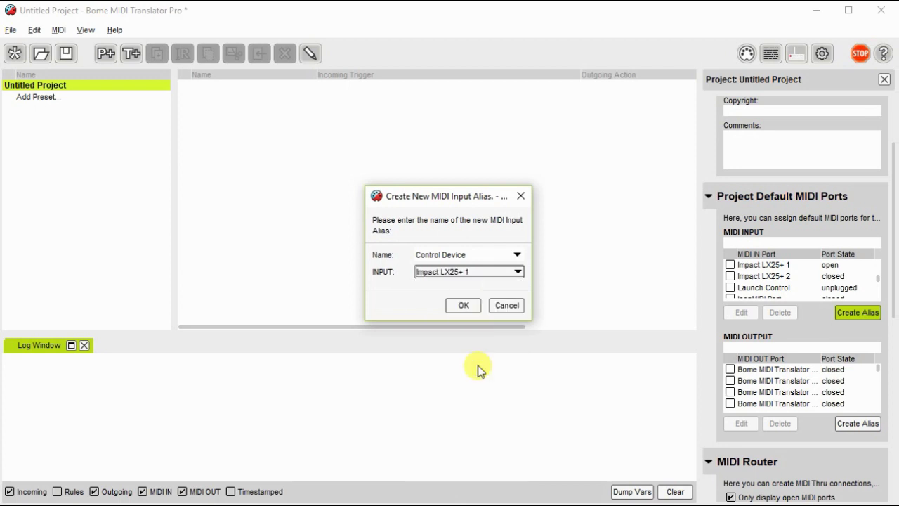
{"action": "left_click", "coordinate": [470, 309]}
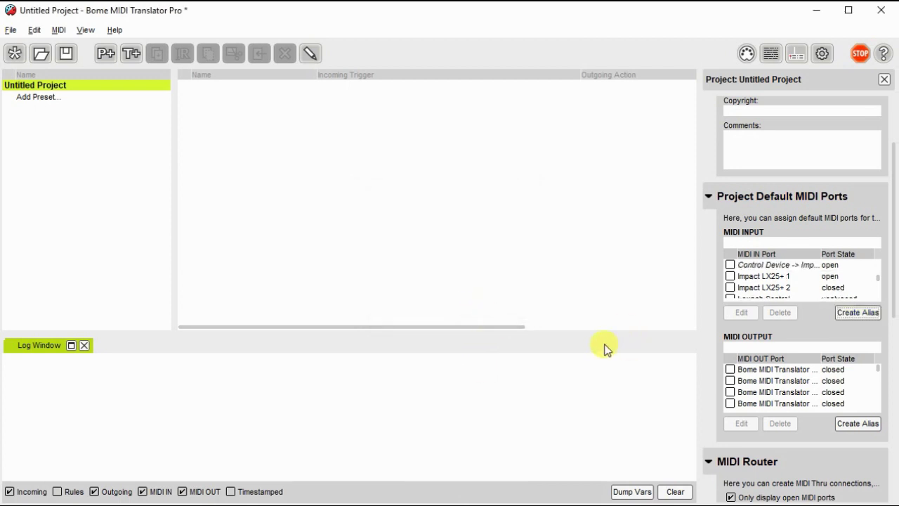
Step: Create the output alias 'Synth 1' mapped to Bome MIDI Translator 1 Virtual Out
{"action": "left_click", "coordinate": [851, 425]}
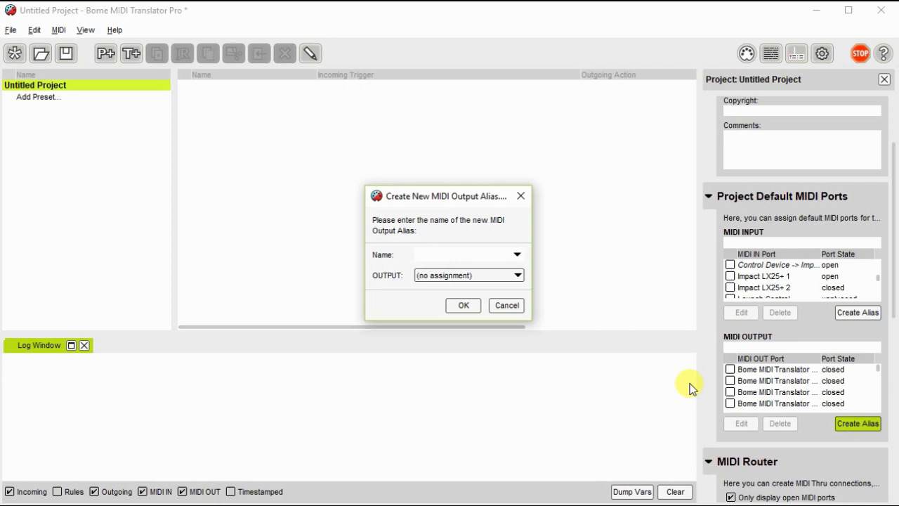
{"action": "type", "text": "Synth 1"}
{"action": "left_click", "coordinate": [518, 276]}
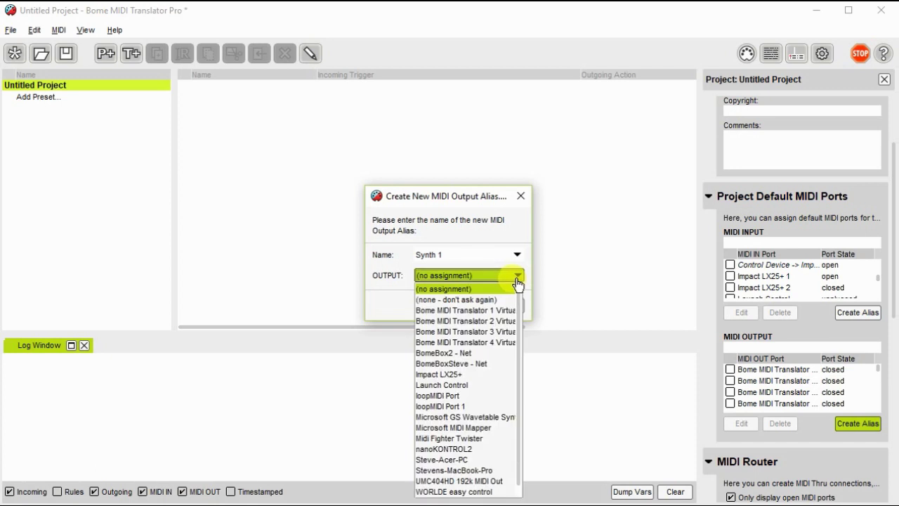
{"action": "left_click", "coordinate": [506, 311]}
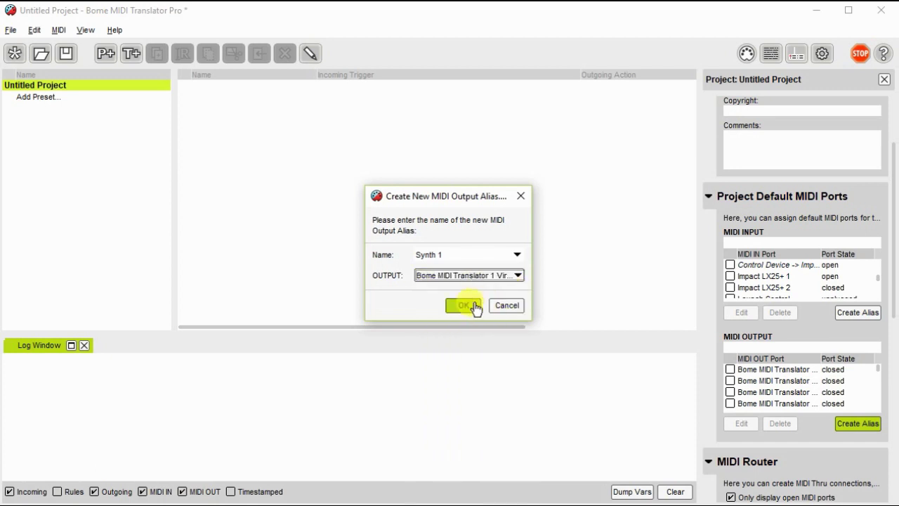
{"action": "left_click", "coordinate": [463, 307]}
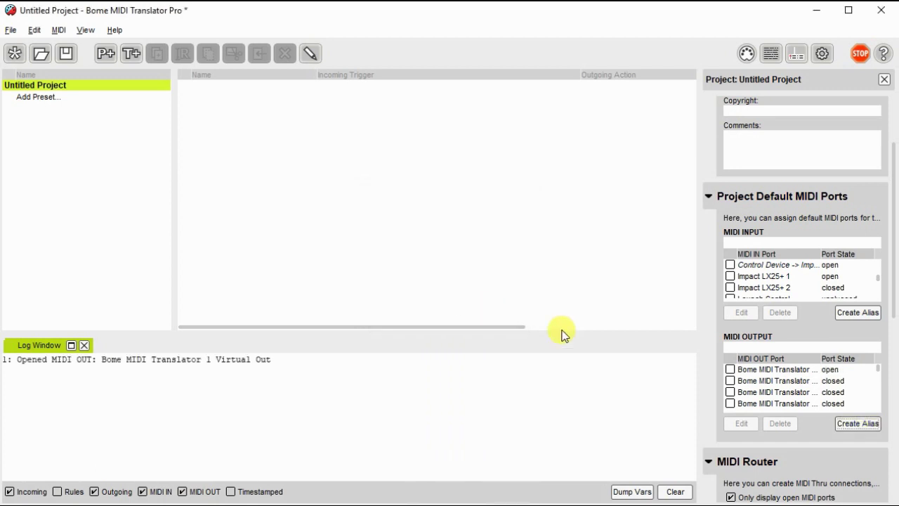
Step: Create the output alias 'Synth 2' mapped to Bome MIDI Translator 2 Virtual Out
{"action": "left_click", "coordinate": [859, 424]}
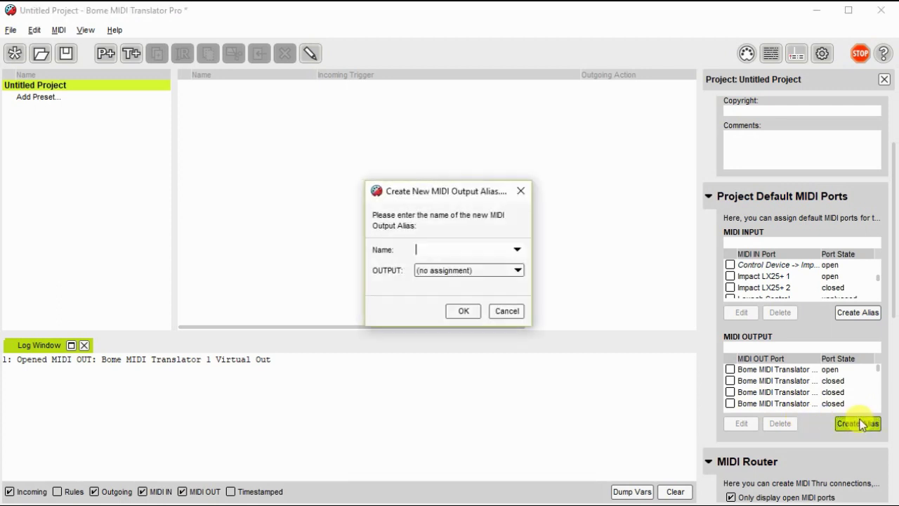
{"action": "type", "text": "Synth 2"}
{"action": "left_click", "coordinate": [515, 275]}
{"action": "left_click", "coordinate": [505, 314]}
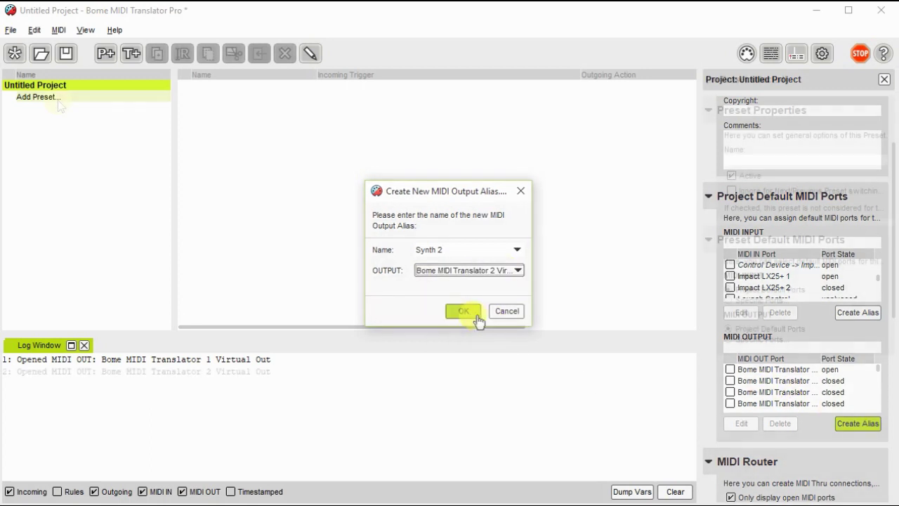
Step: Add a preset named 'Synth 1' that outputs only to the Synth 1 port, with a new translator
{"action": "left_click", "coordinate": [59, 99]}
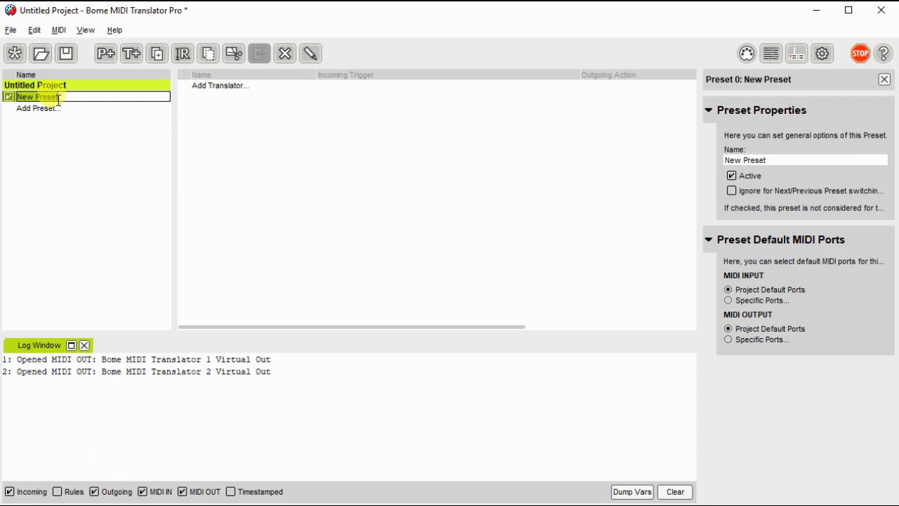
{"action": "type", "text": "Synth 1"}
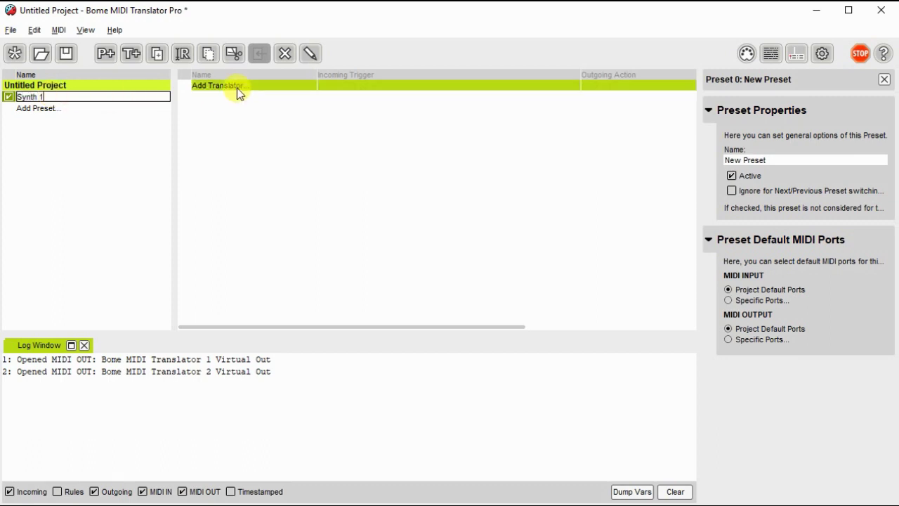
{"action": "left_click", "coordinate": [727, 339]}
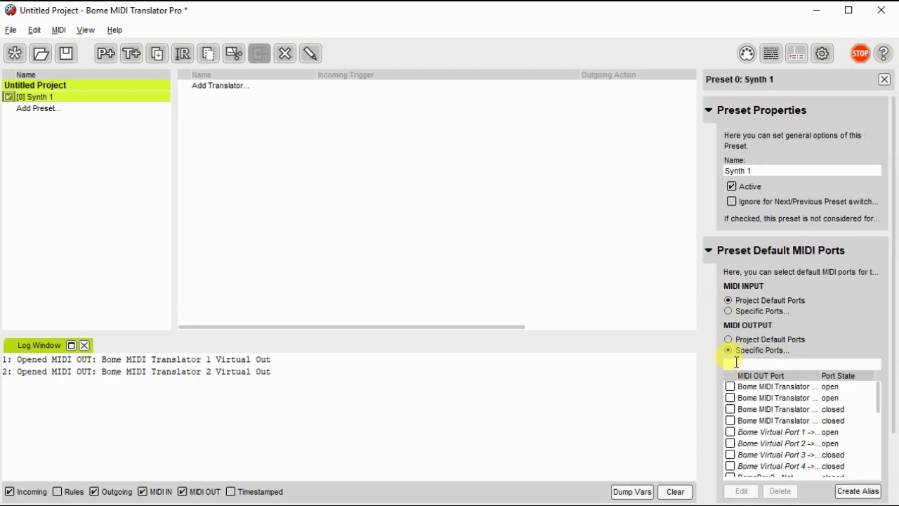
{"action": "scroll", "coordinate": [734, 375], "scroll_direction": "down", "scroll_amount": 5}
{"action": "scroll", "coordinate": [734, 379], "scroll_direction": "down", "scroll_amount": 3}
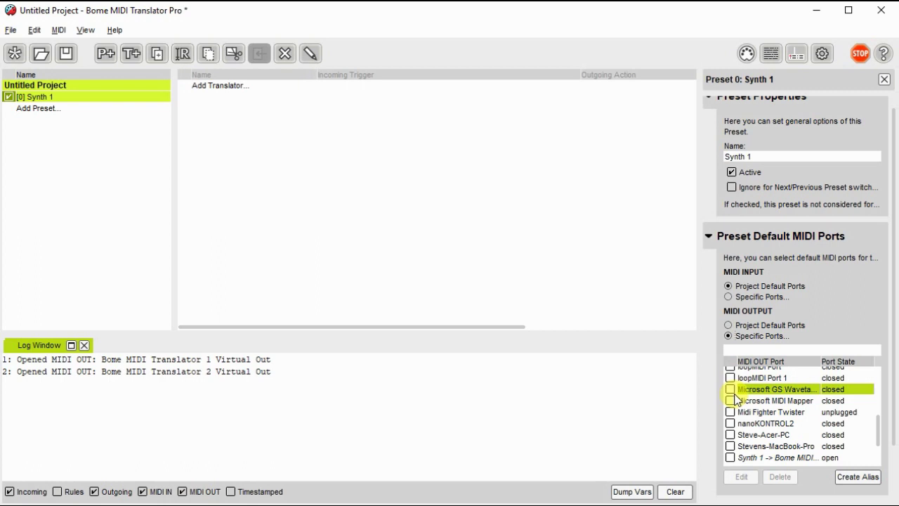
{"action": "left_click", "coordinate": [731, 444]}
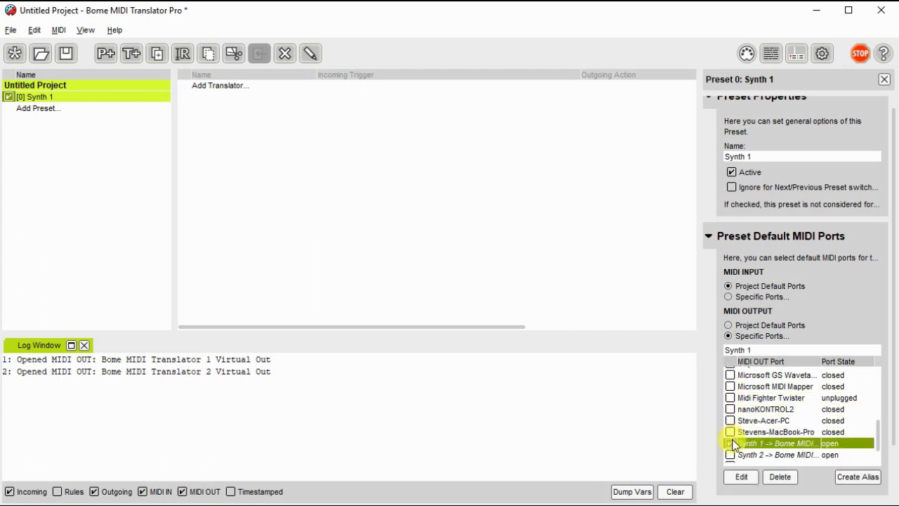
{"action": "left_click", "coordinate": [237, 85]}
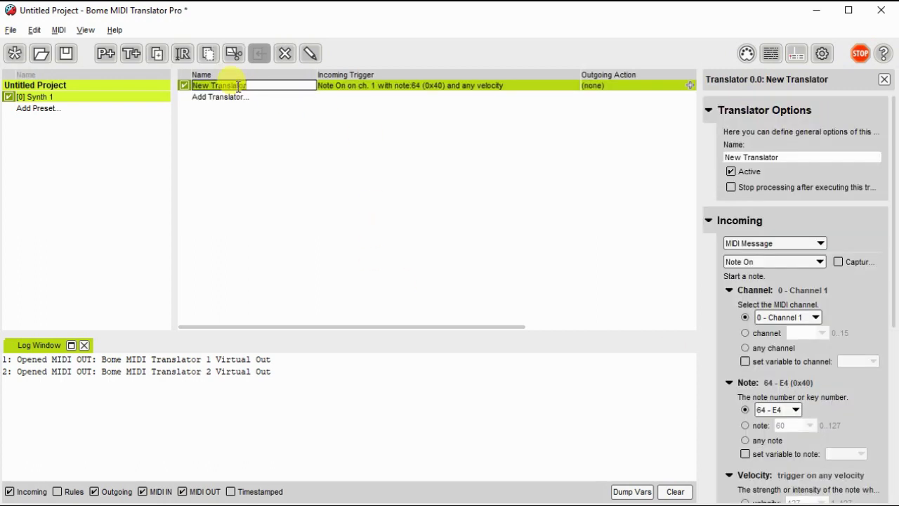
Step: Name the translator 'Any 3 byte MIDI message', stop processing, and trigger on raw MIDI oo pp qq
{"action": "type", "text": "Any 3"}
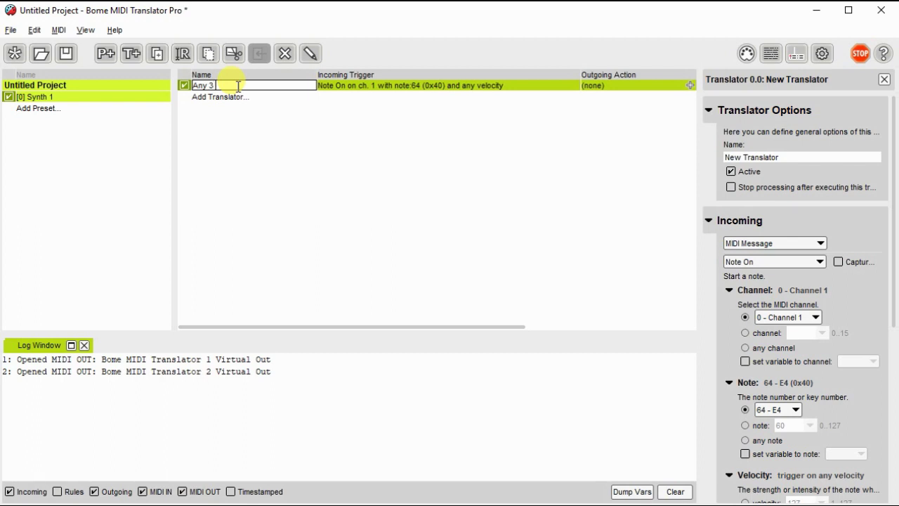
{"action": "type", "text": " byte MIDI message"}
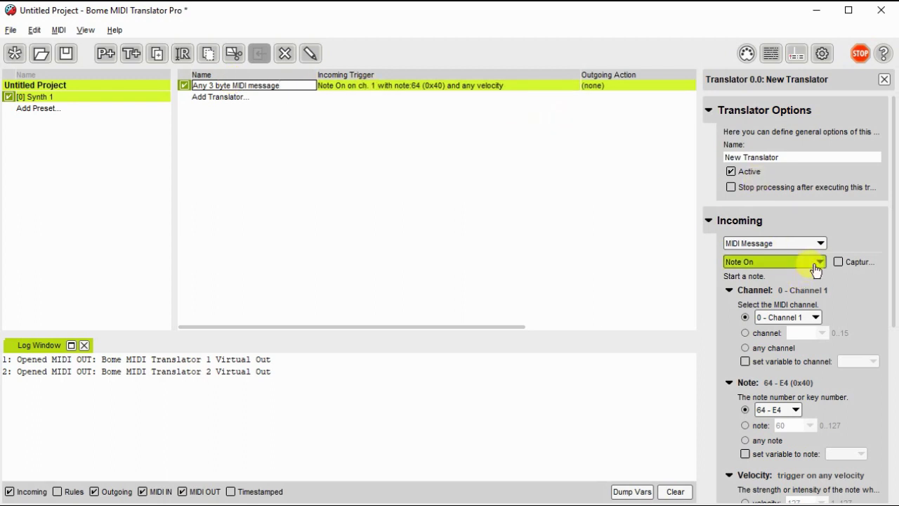
{"action": "left_click", "coordinate": [732, 187]}
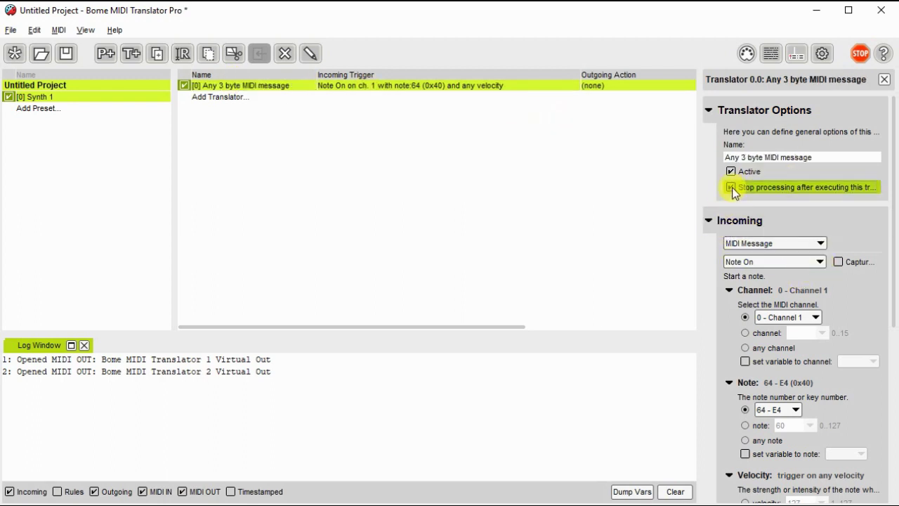
{"action": "left_click", "coordinate": [815, 261]}
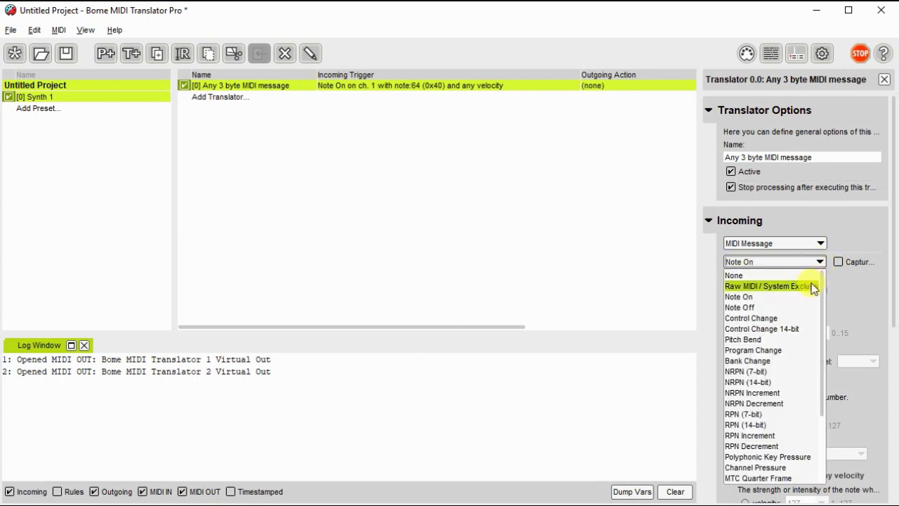
{"action": "left_click", "coordinate": [813, 286]}
{"action": "type", "text": "o"}
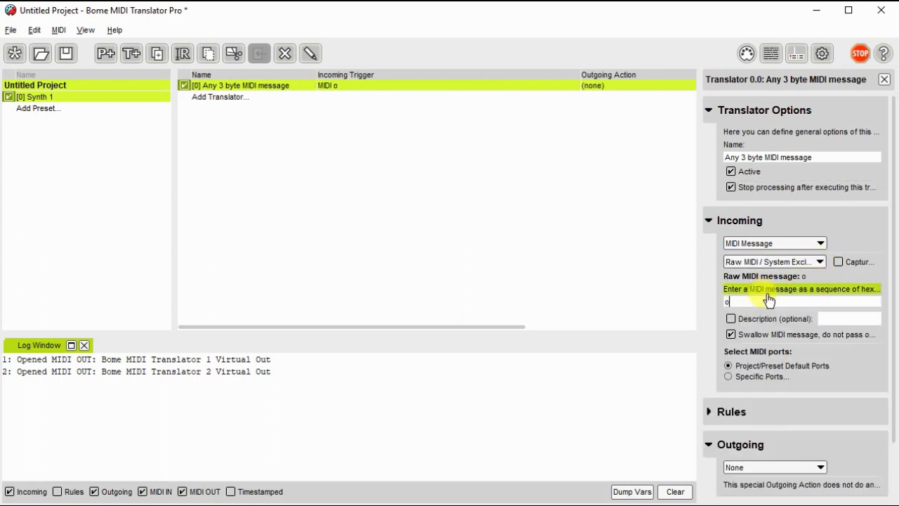
{"action": "type", "text": "o pp qq"}
Step: Set the translator's outgoing action to the raw MIDI message oo pp qq
{"action": "scroll", "coordinate": [767, 332], "scroll_direction": "down", "scroll_amount": 3}
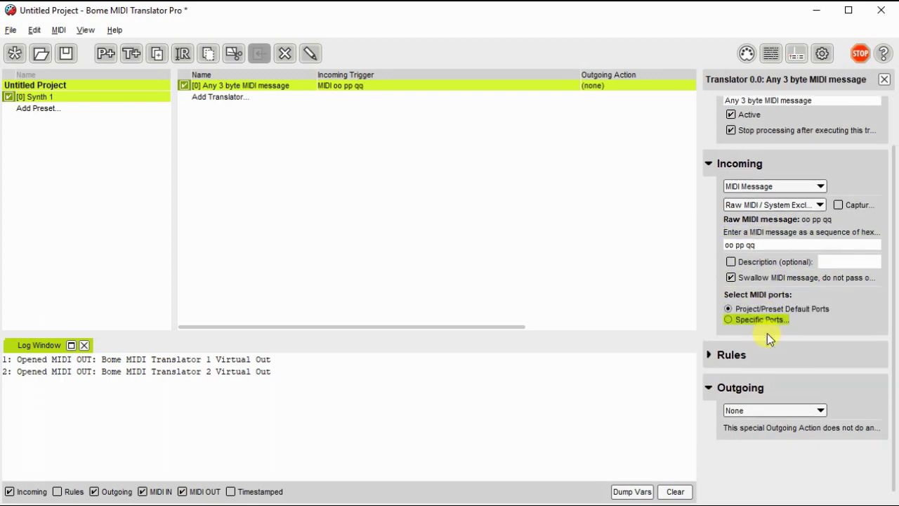
{"action": "left_click", "coordinate": [816, 410]}
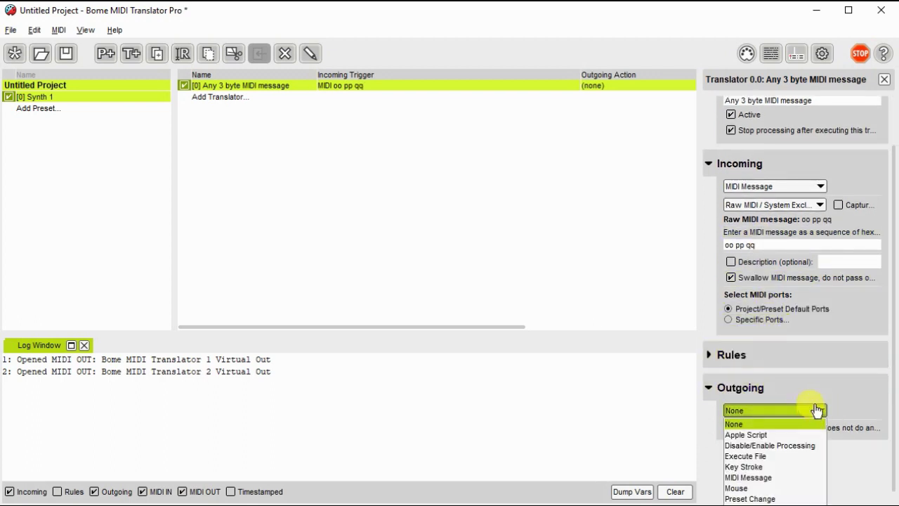
{"action": "left_click", "coordinate": [811, 478]}
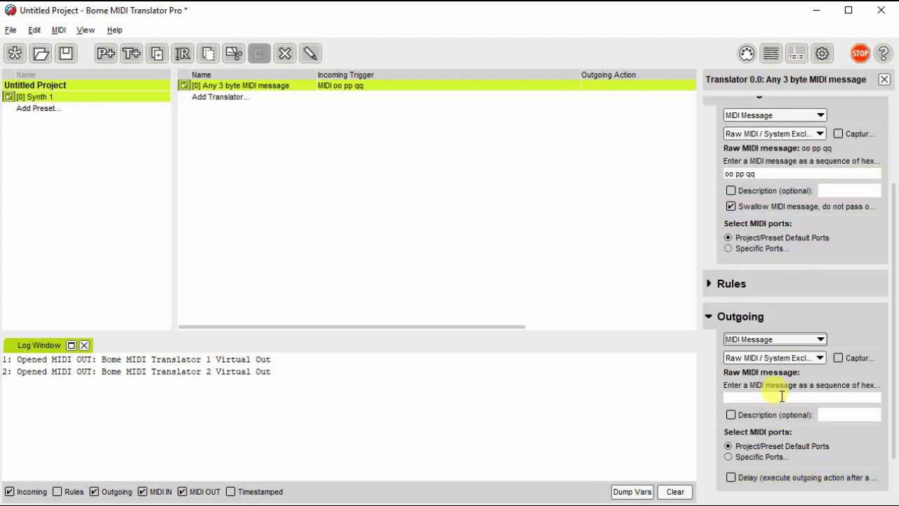
{"action": "type", "text": "oo "}
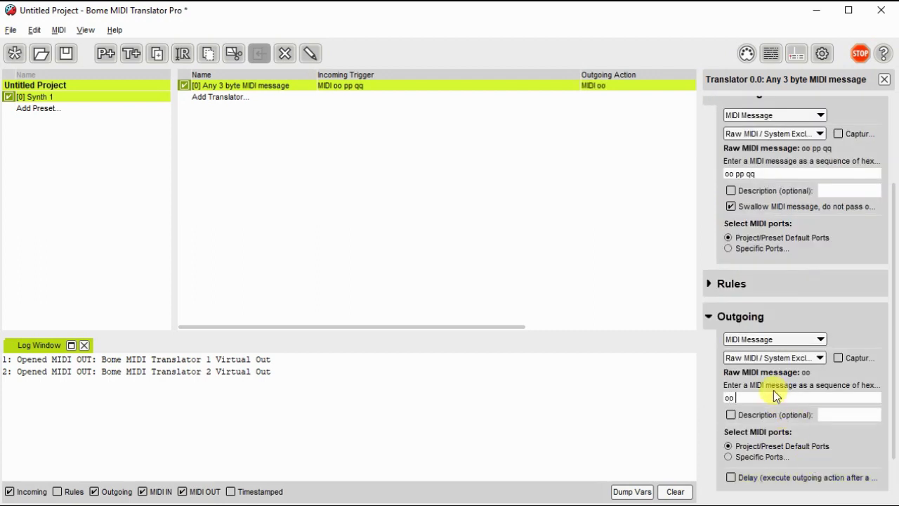
{"action": "type", "text": "pp qq"}
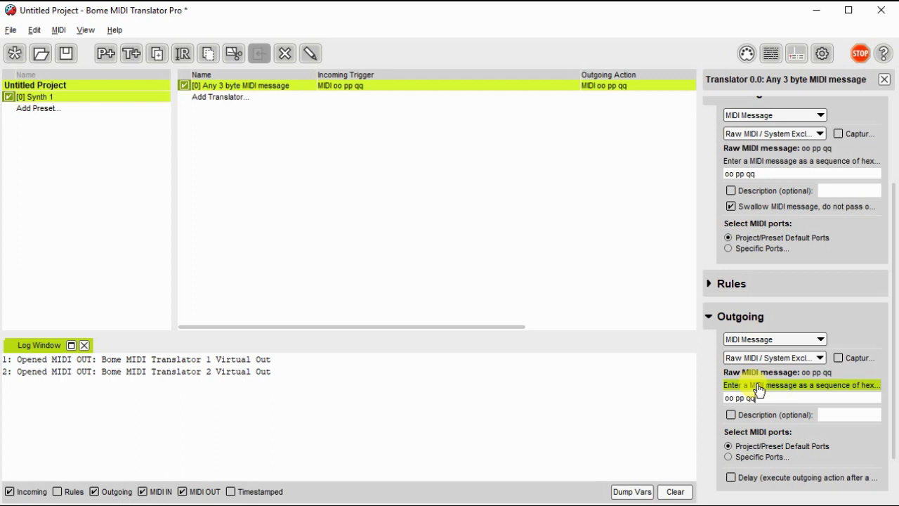
Step: Duplicate the 3 byte translator and rename the copy 'Any 2 byte MIDI message'
{"action": "right_click", "coordinate": [258, 98]}
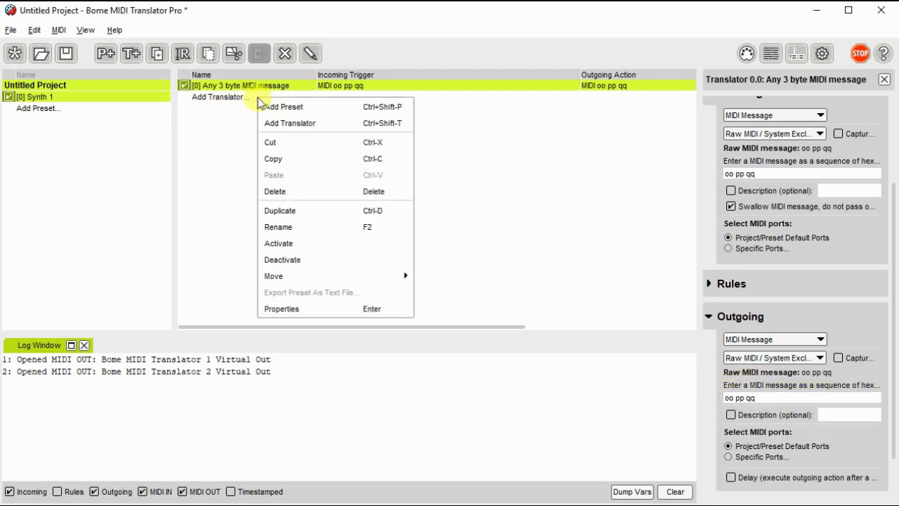
{"action": "right_click", "coordinate": [258, 85]}
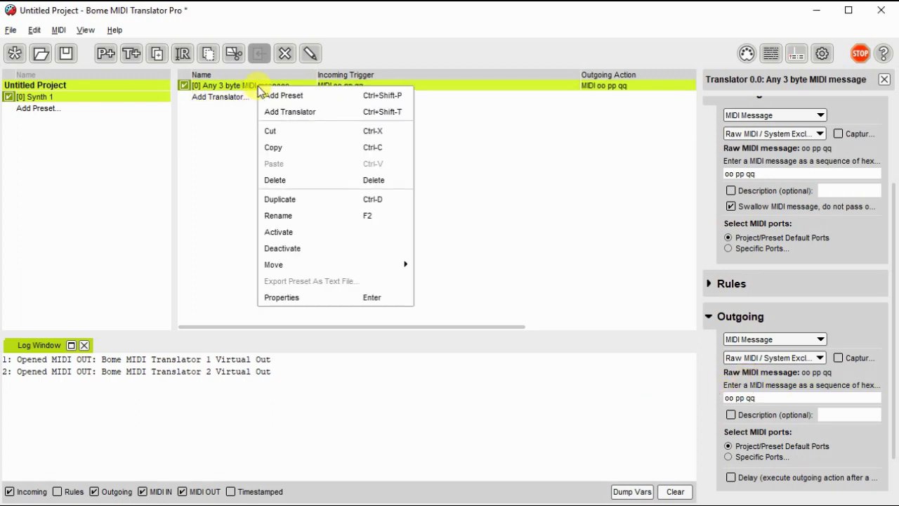
{"action": "left_click", "coordinate": [269, 200]}
{"action": "left_click", "coordinate": [217, 97]}
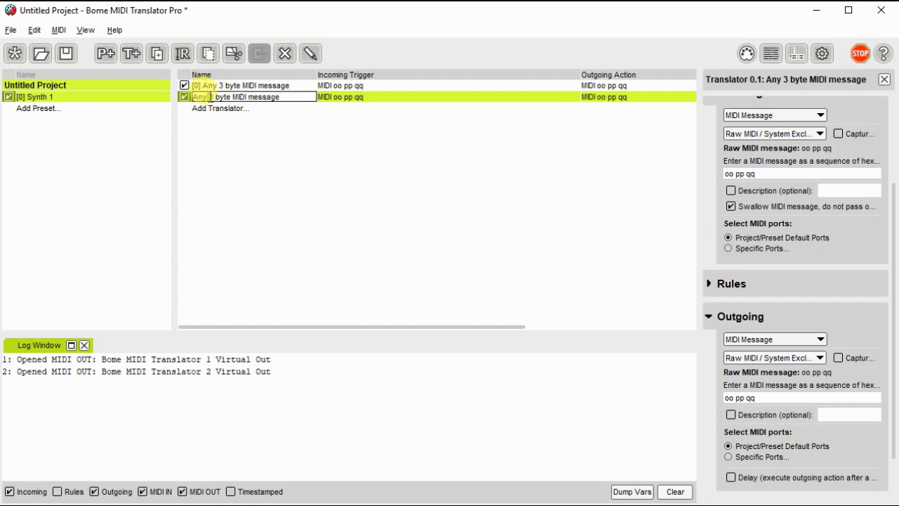
{"action": "left_click", "coordinate": [215, 108]}
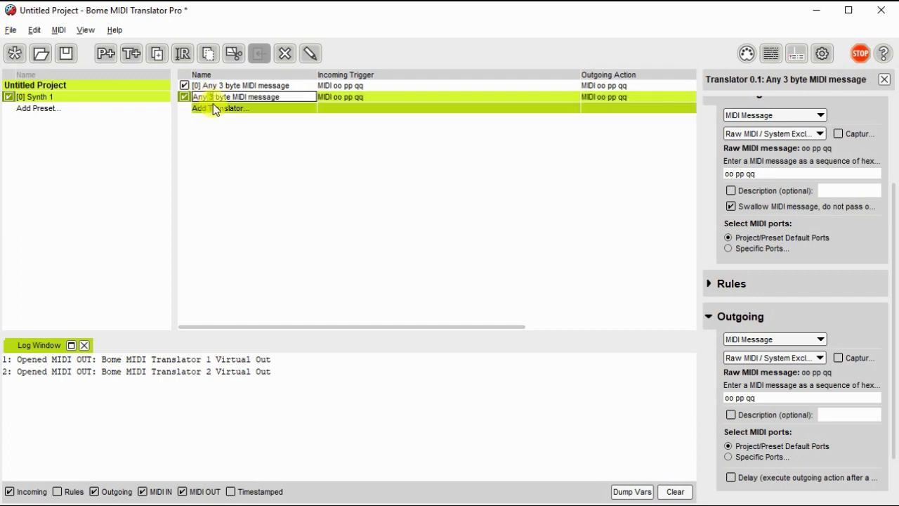
{"action": "key", "text": "BackSpace"}
{"action": "type", "text": "2"}
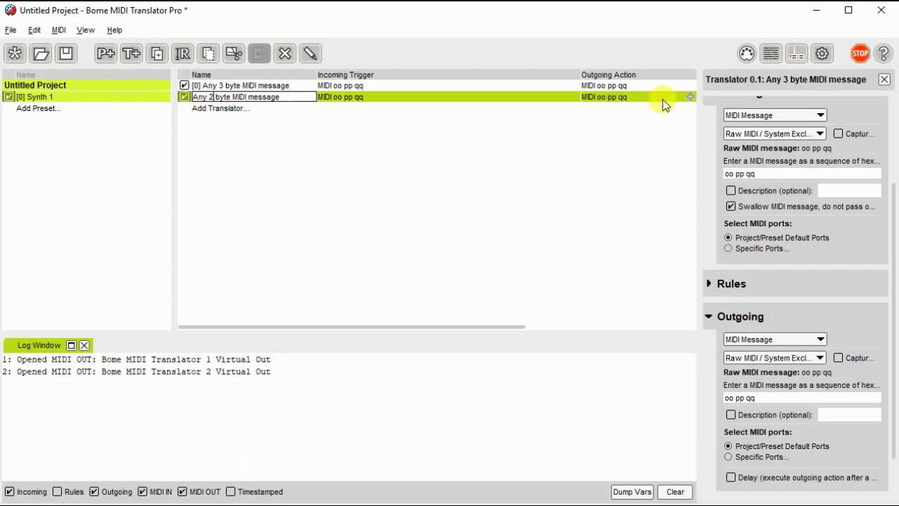
{"action": "left_click", "coordinate": [747, 171]}
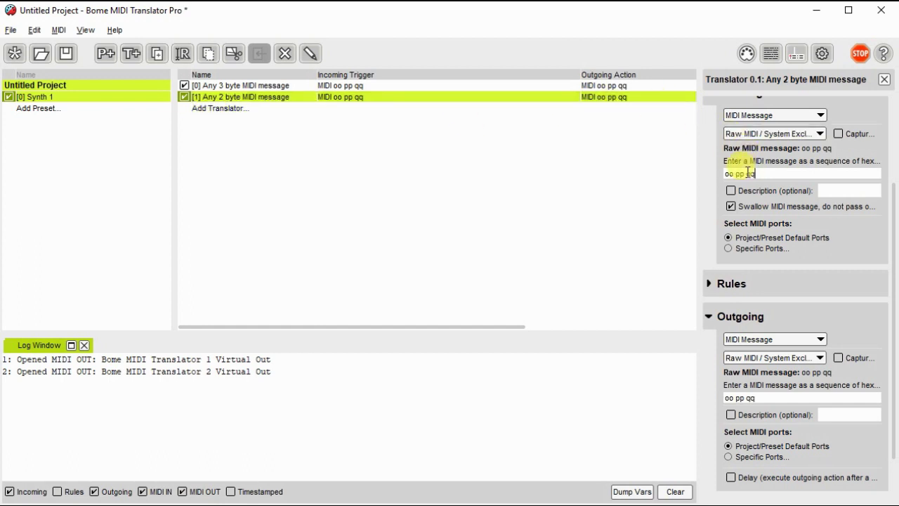
Step: Trim the copy's incoming and outgoing raw MIDI messages to oo pp
{"action": "key", "text": "BackSpace"}
{"action": "key", "text": "BackSpace"}
{"action": "key", "text": "BackSpace"}
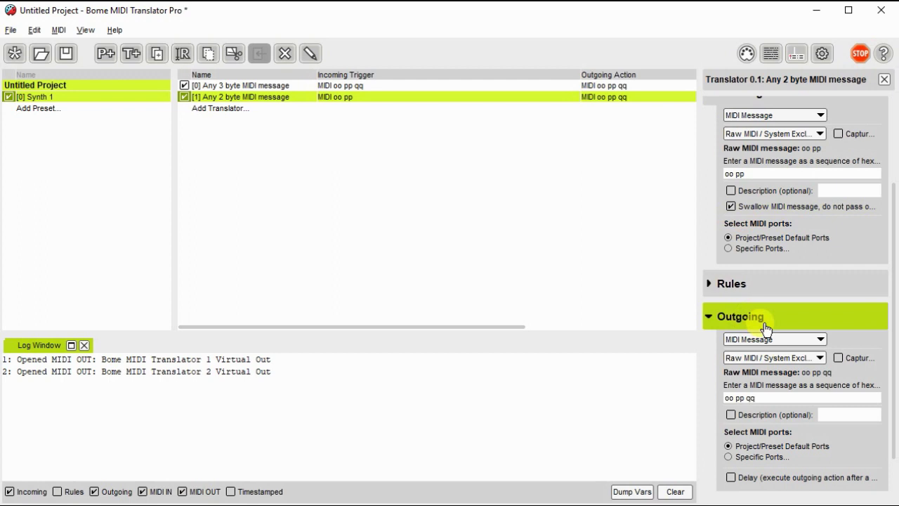
{"action": "left_click", "coordinate": [760, 394]}
{"action": "key", "text": "BackSpace"}
{"action": "key", "text": "BackSpace"}
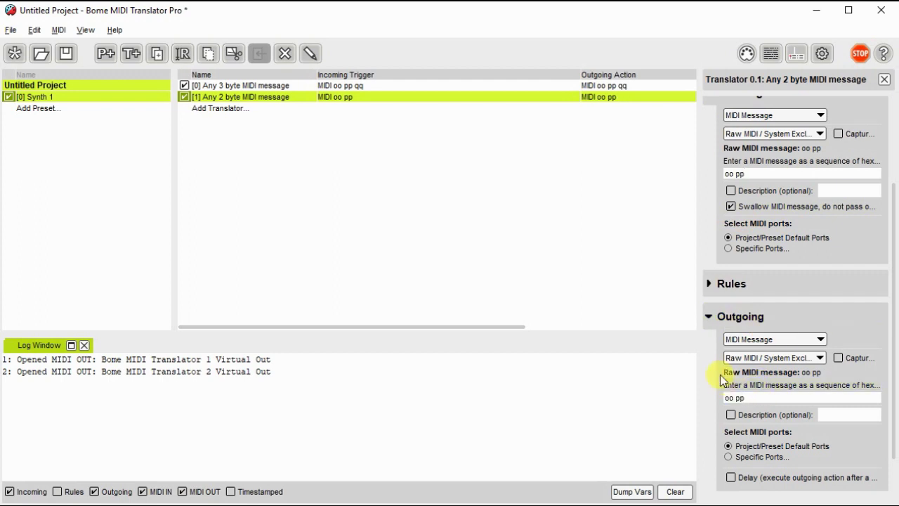
Step: Duplicate the 2 byte translator into a third translator and edit its name
{"action": "right_click", "coordinate": [375, 102]}
{"action": "left_click", "coordinate": [401, 213]}
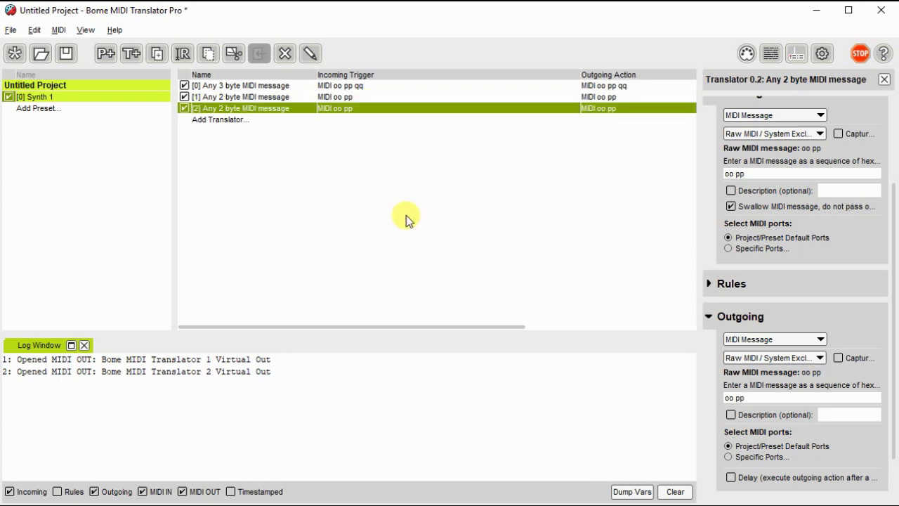
{"action": "left_click", "coordinate": [224, 111]}
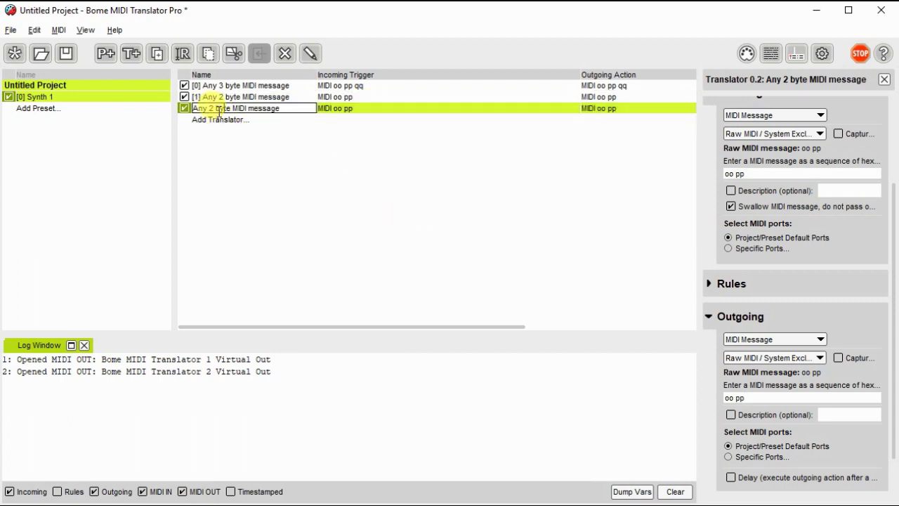
{"action": "left_click", "coordinate": [213, 109]}
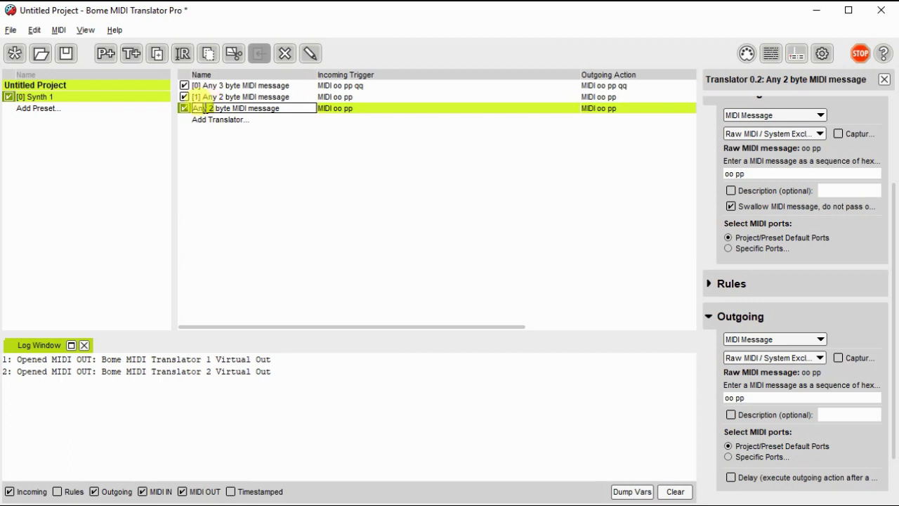
{"action": "double_click", "coordinate": [210, 109]}
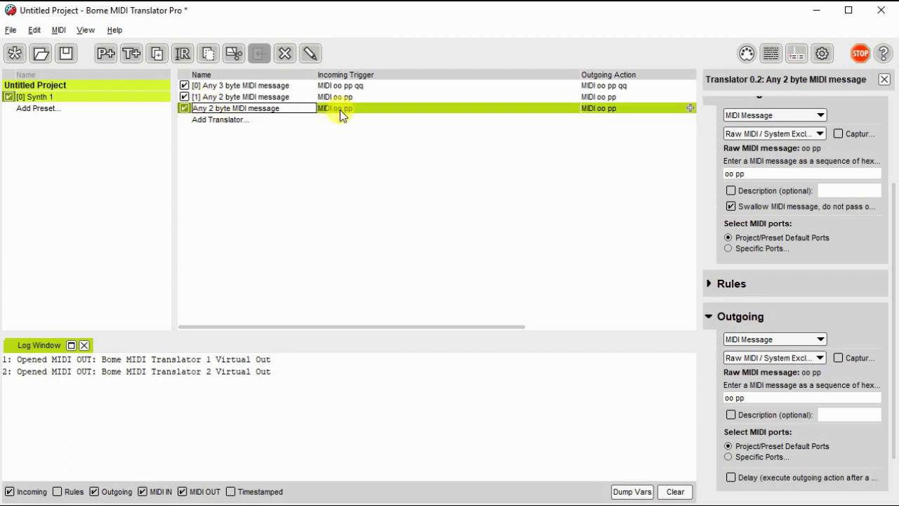
{"action": "left_click", "coordinate": [360, 111]}
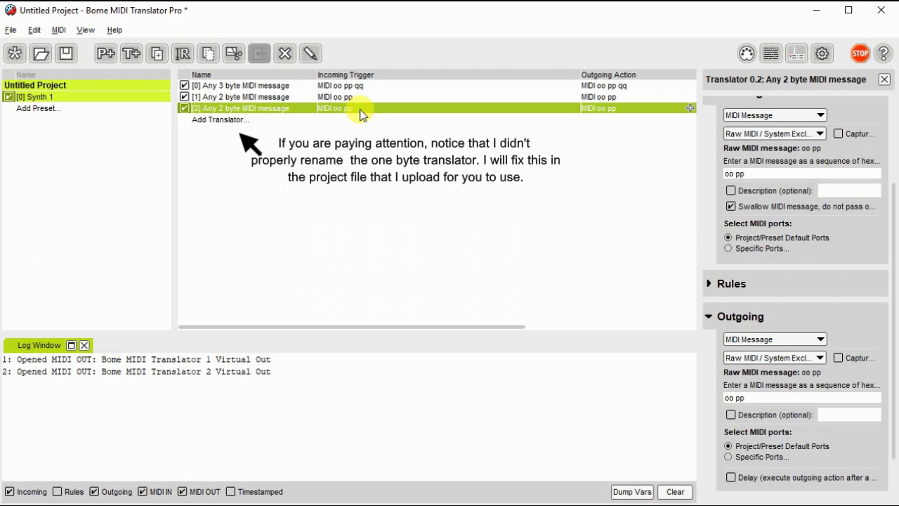
Step: Shorten the third translator's incoming and outgoing raw MIDI messages to oo
{"action": "left_click", "coordinate": [759, 171]}
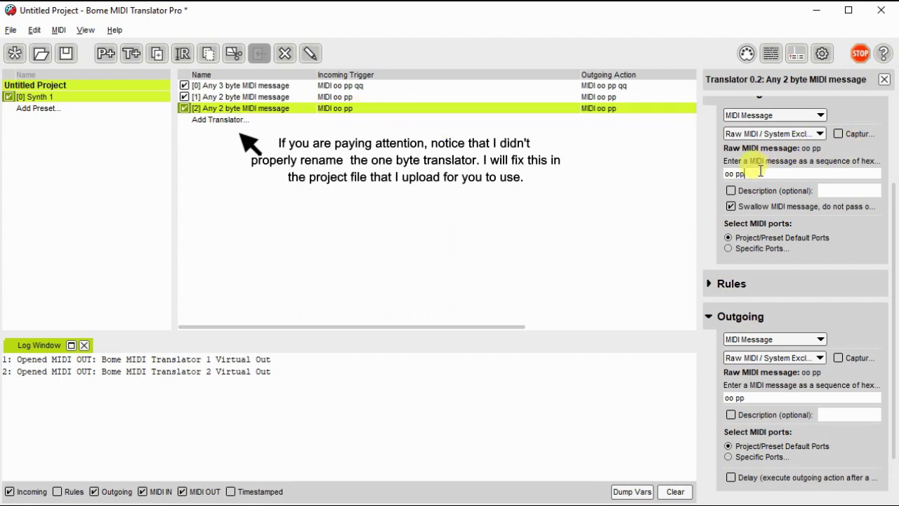
{"action": "key", "text": "BackSpace"}
{"action": "key", "text": "BackSpace"}
{"action": "key", "text": "BackSpace"}
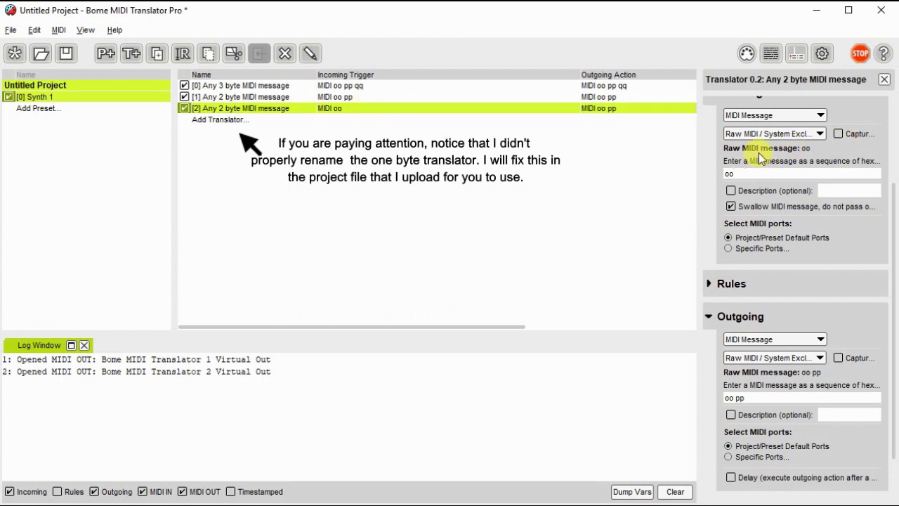
{"action": "left_click", "coordinate": [745, 399]}
{"action": "key", "text": "BackSpace"}
{"action": "key", "text": "BackSpace"}
{"action": "key", "text": "BackSpace"}
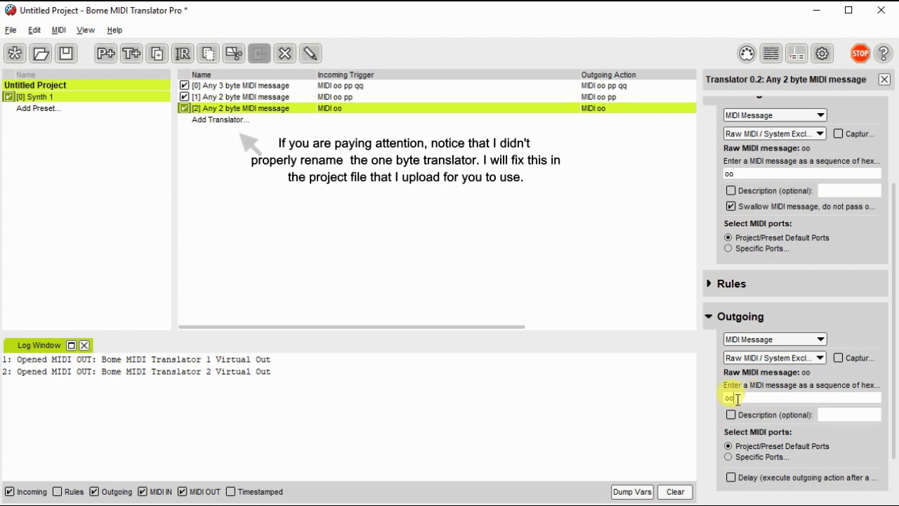
Step: Duplicate the Synth 1 preset as 'Synth 2' and adjust its output port
{"action": "right_click", "coordinate": [92, 102]}
{"action": "left_click", "coordinate": [119, 208]}
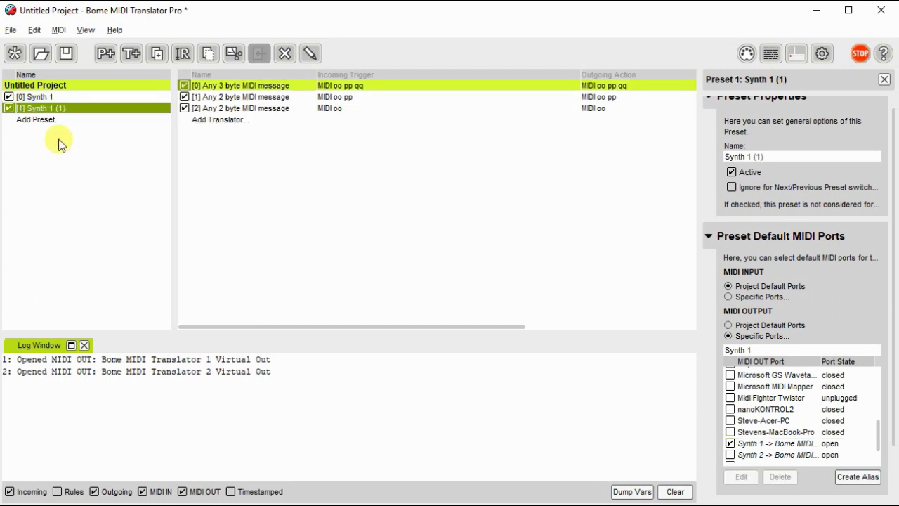
{"action": "left_click", "coordinate": [43, 108]}
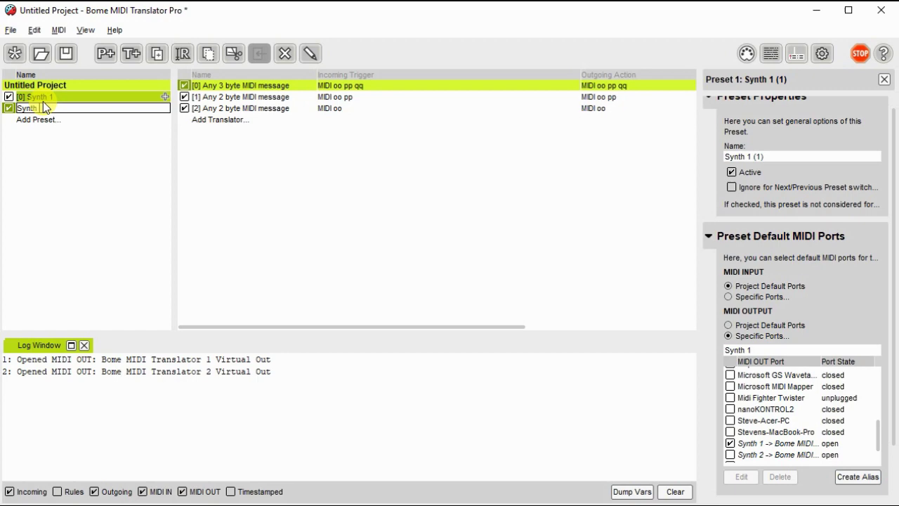
{"action": "type", "text": "2"}
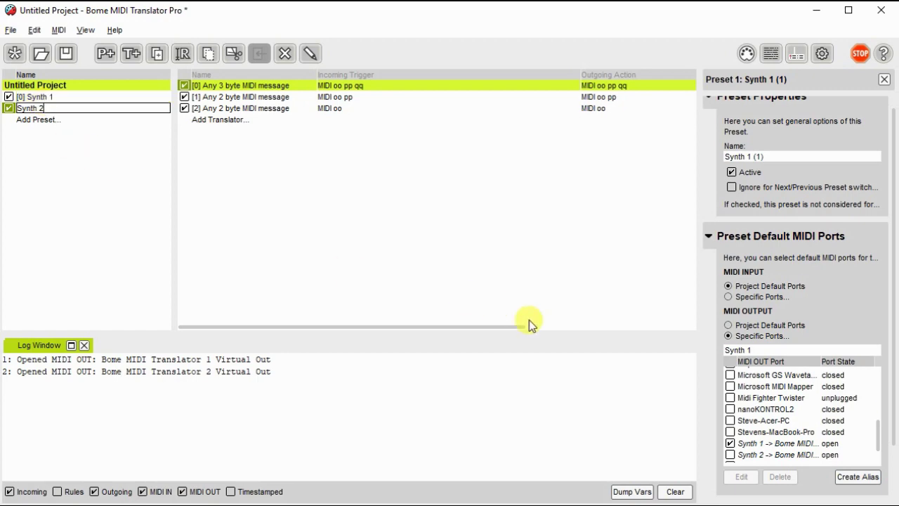
{"action": "left_click", "coordinate": [727, 444]}
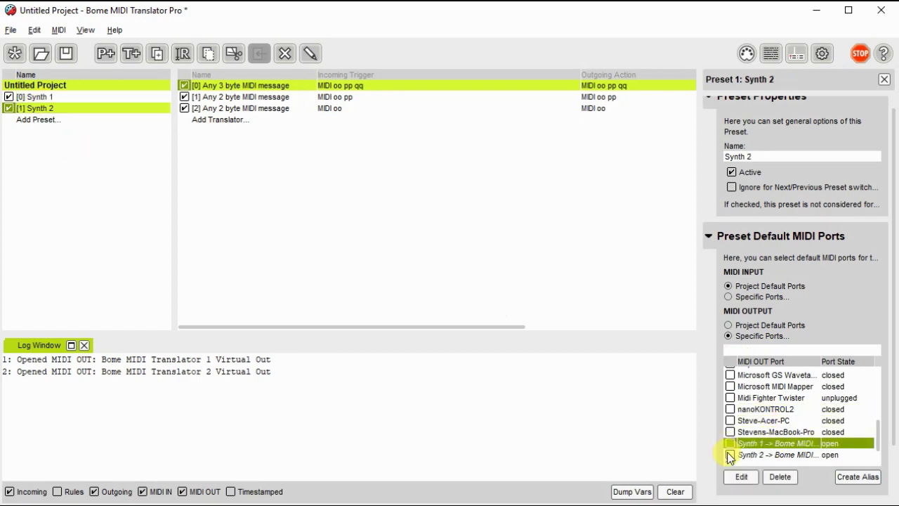
Step: Add a 'Device Switcher' preset and move it to the top of the preset list
{"action": "left_click", "coordinate": [40, 120]}
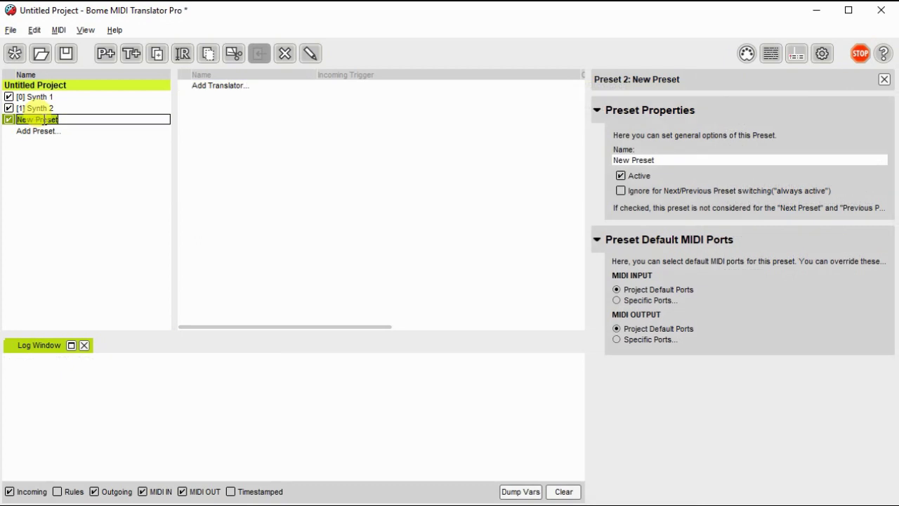
{"action": "type", "text": "Device Switcher"}
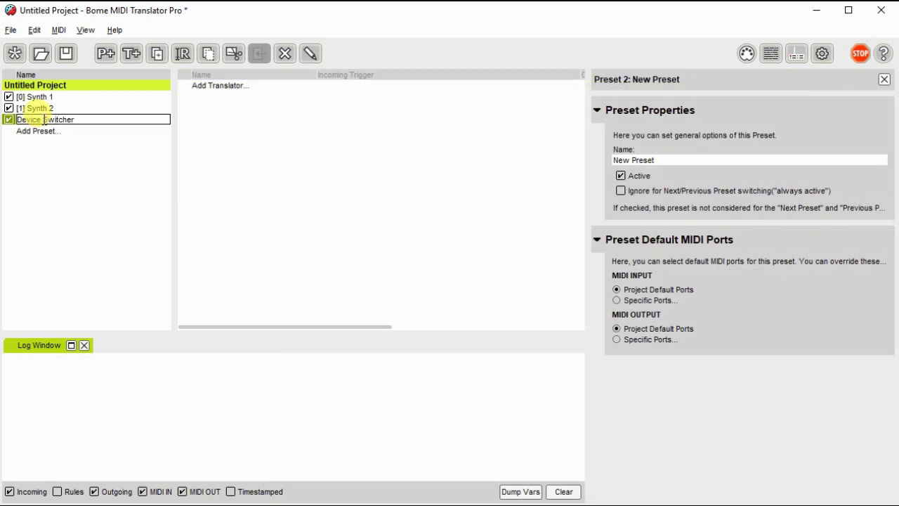
{"action": "key", "text": "Return"}
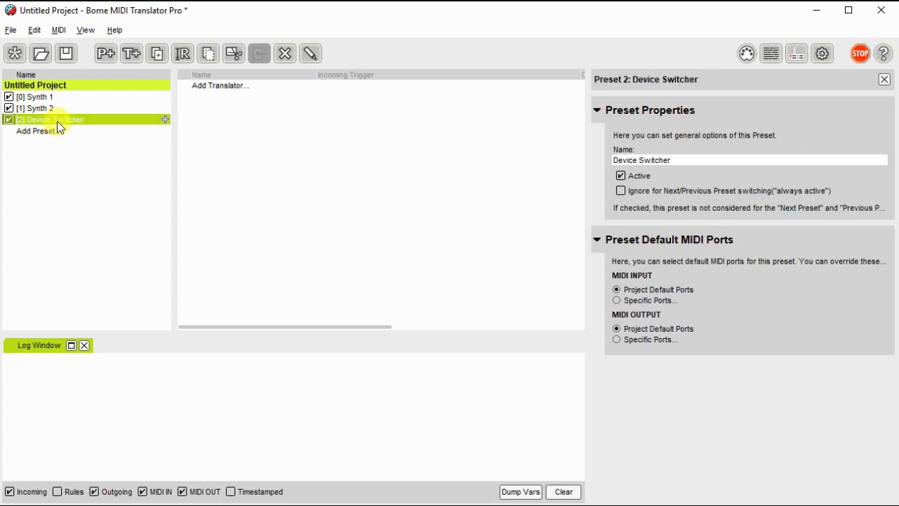
{"action": "key", "text": "ctrl+Up"}
{"action": "key", "text": "ctrl+Up"}
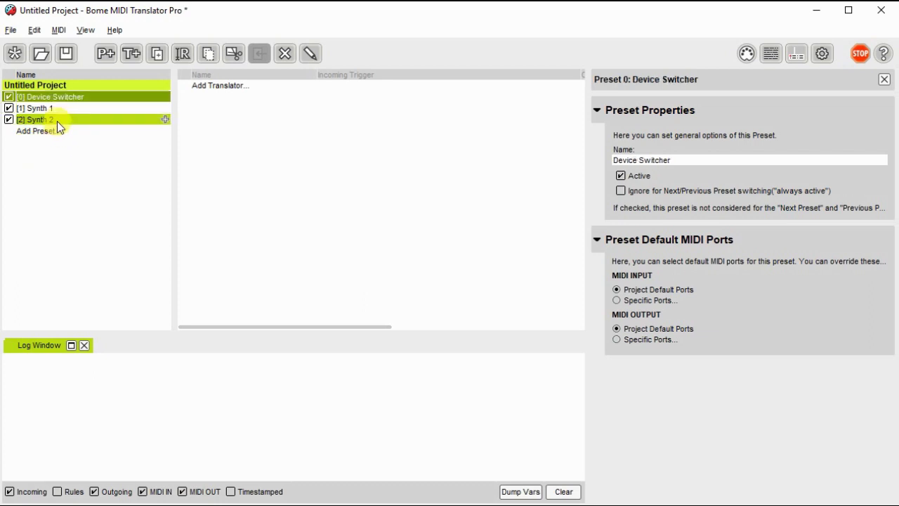
Step: Add a 'Select Synth 1' translator that stops processing and triggers on captured BF 0C 7F
{"action": "left_click", "coordinate": [215, 88]}
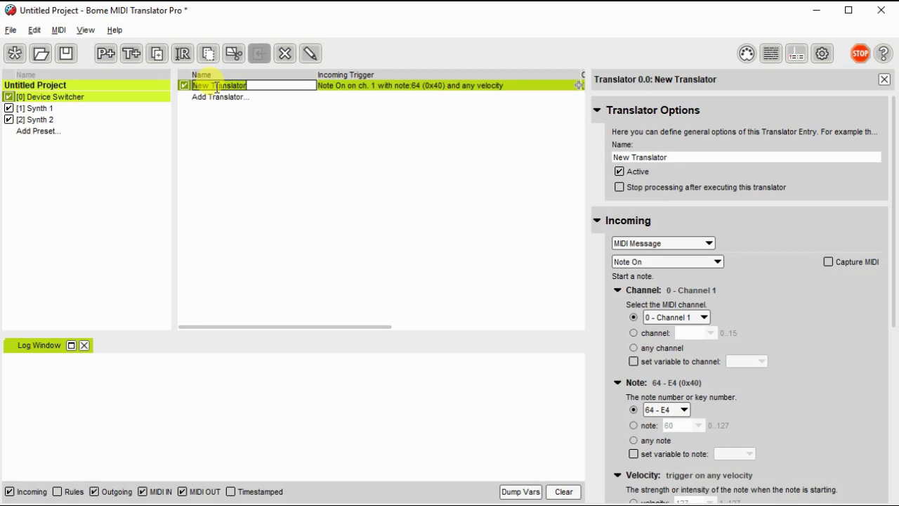
{"action": "type", "text": "Sele"}
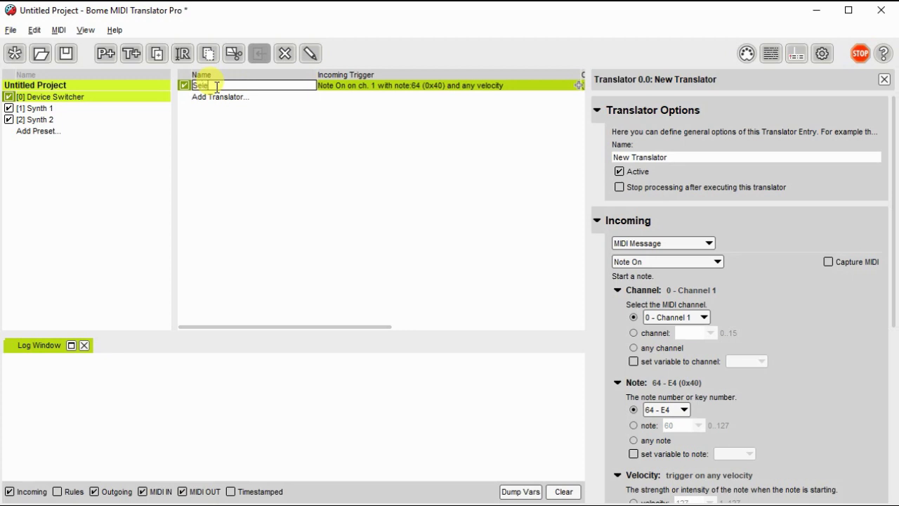
{"action": "type", "text": "ct Synth 1"}
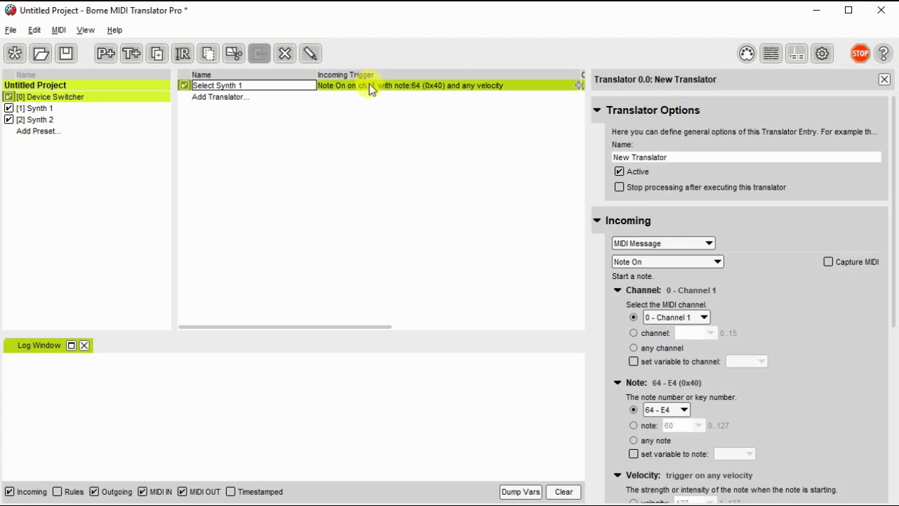
{"action": "left_click", "coordinate": [362, 90]}
{"action": "left_click", "coordinate": [619, 187]}
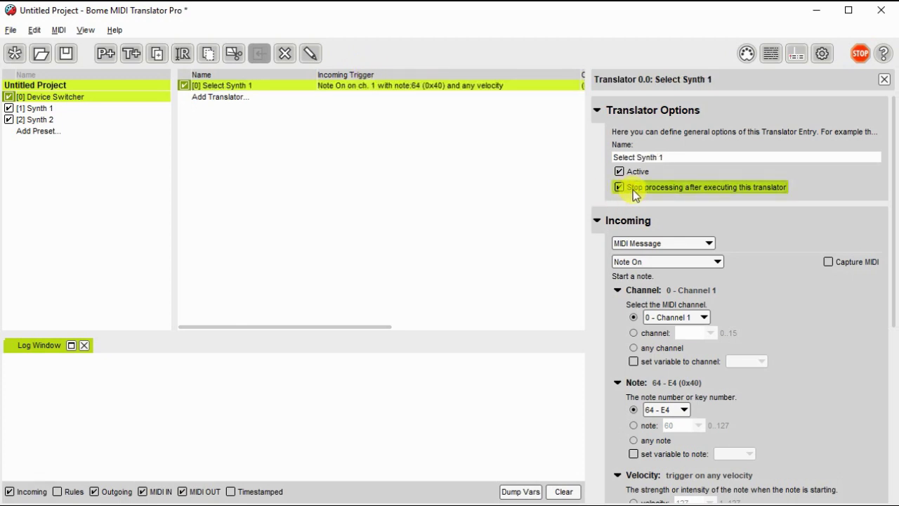
{"action": "left_click", "coordinate": [828, 263]}
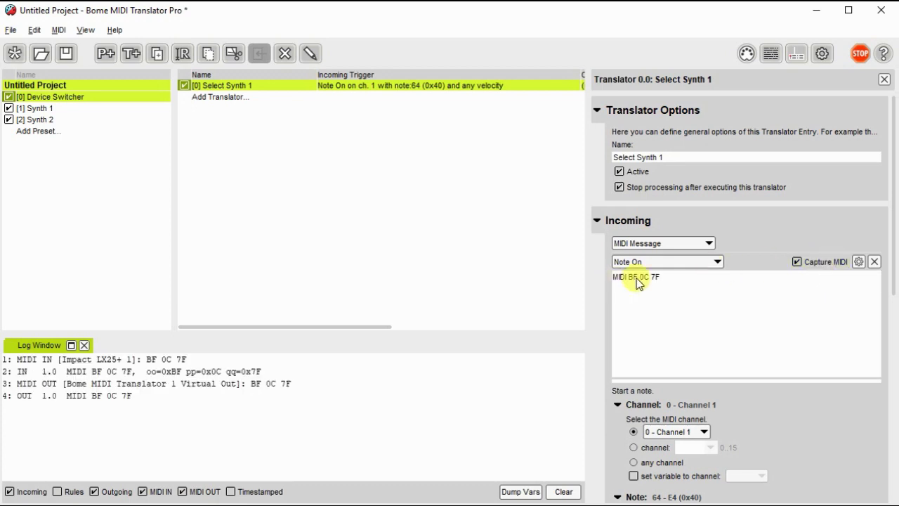
{"action": "left_click", "coordinate": [637, 279]}
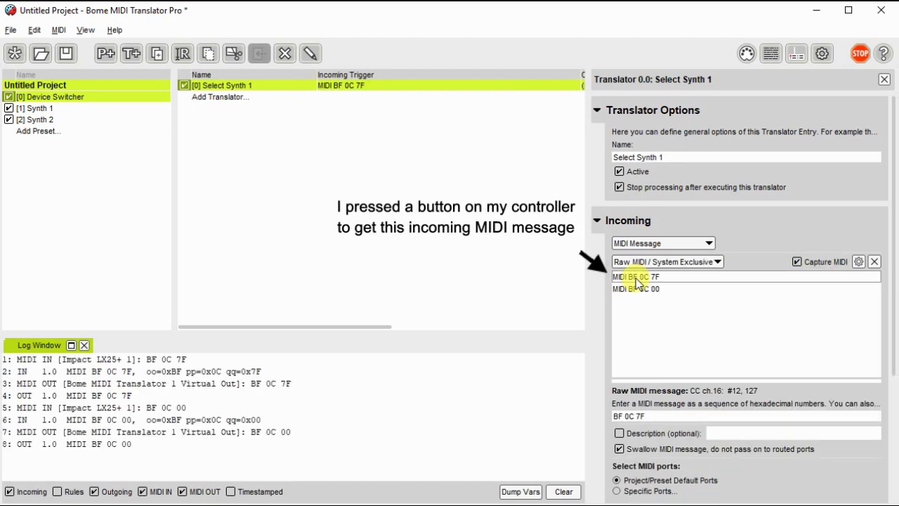
{"action": "left_click", "coordinate": [874, 264]}
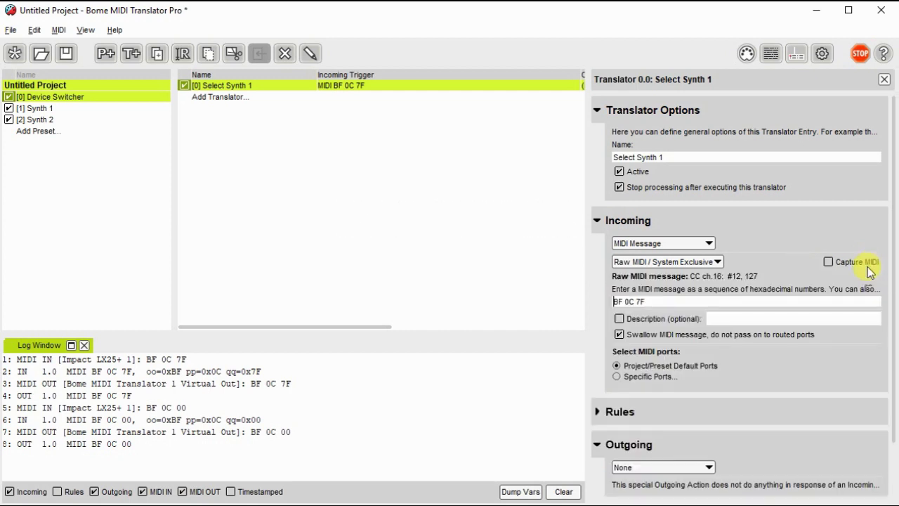
{"action": "scroll", "coordinate": [847, 284], "scroll_direction": "down", "scroll_amount": 2}
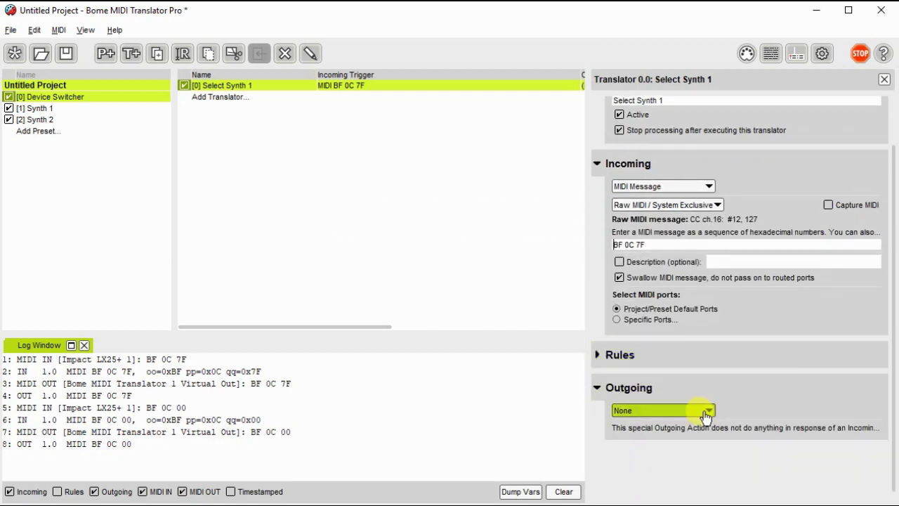
Step: Set its outgoing action to a Preset Change activating Synth 1 by name
{"action": "left_click", "coordinate": [706, 413]}
{"action": "left_click", "coordinate": [638, 498]}
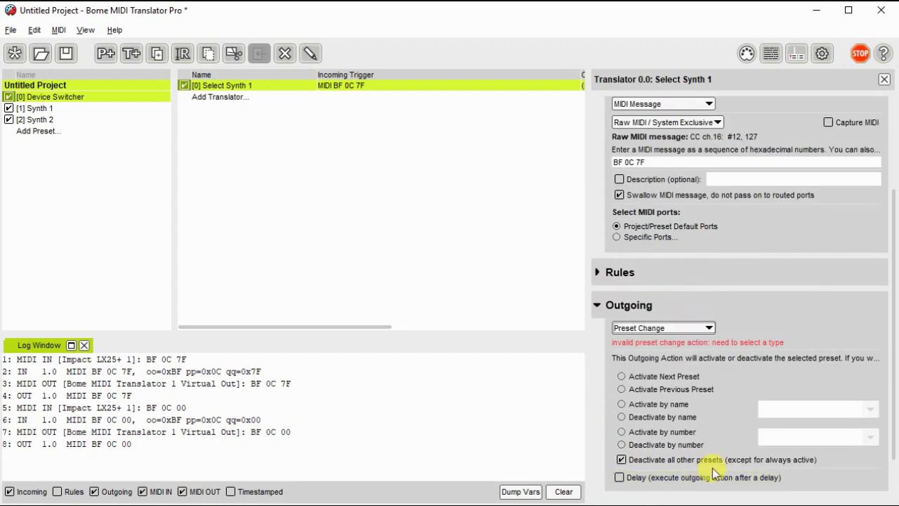
{"action": "left_click", "coordinate": [622, 405]}
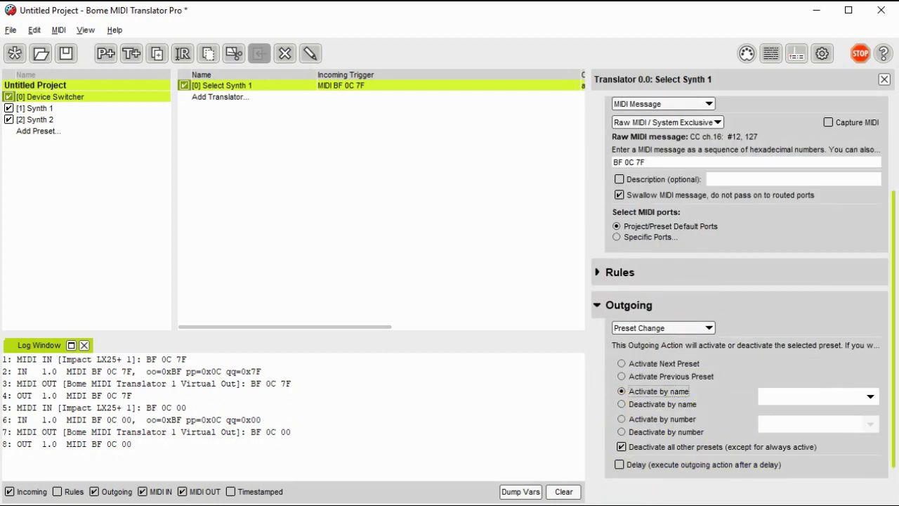
{"action": "left_click", "coordinate": [871, 396]}
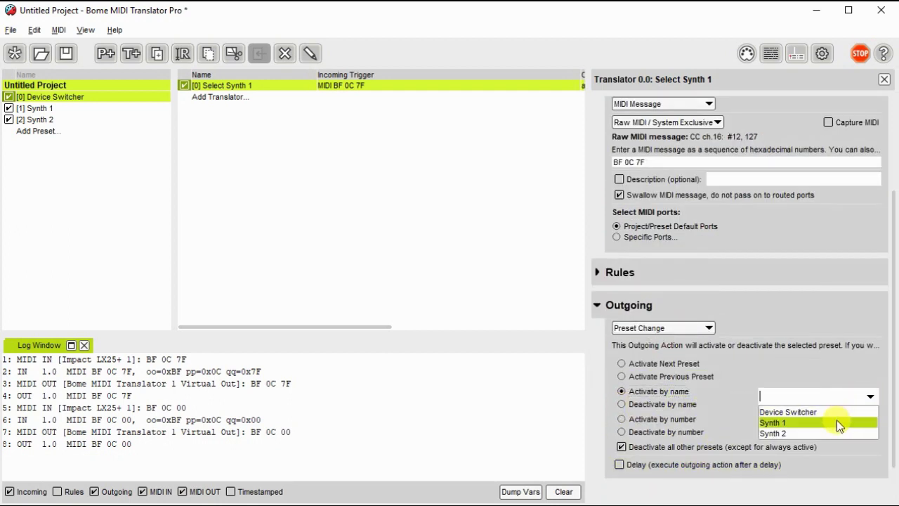
{"action": "left_click", "coordinate": [837, 423]}
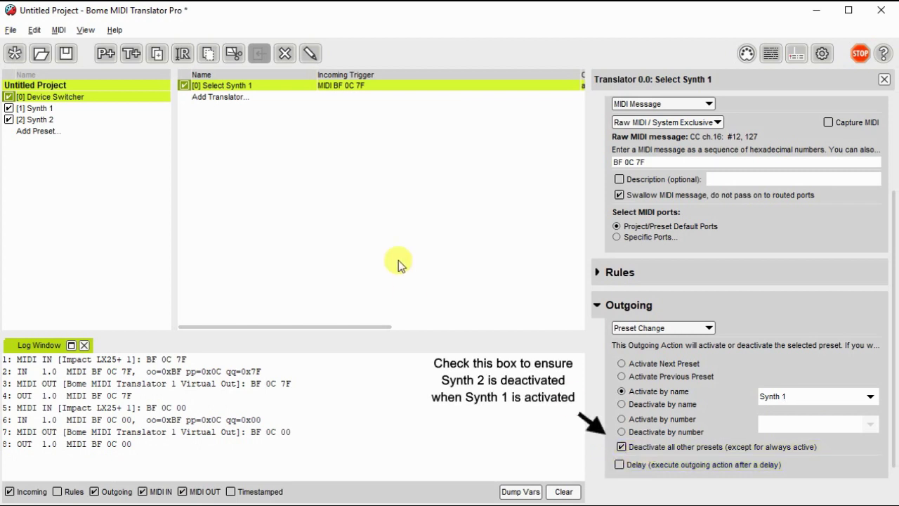
Step: Duplicate the Select Synth 1 translator and rename the copy 'Select Synth 2'
{"action": "right_click", "coordinate": [254, 87]}
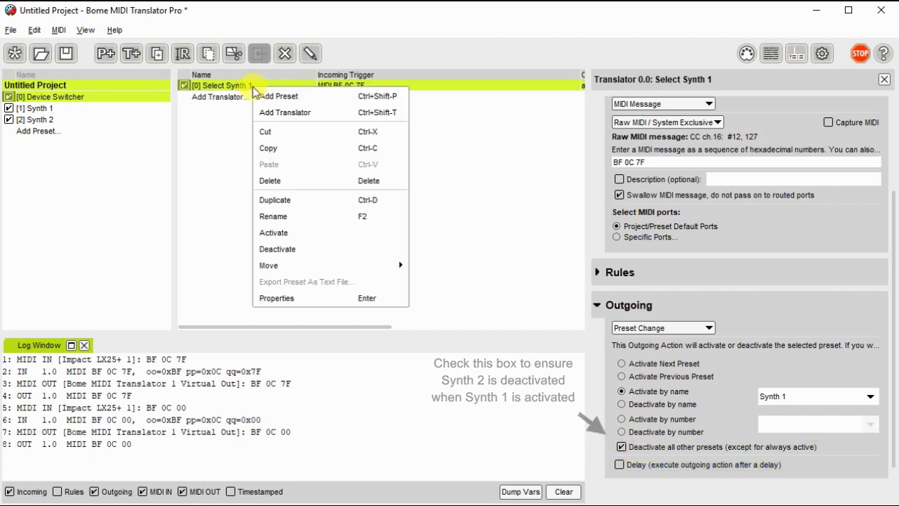
{"action": "left_click", "coordinate": [271, 198]}
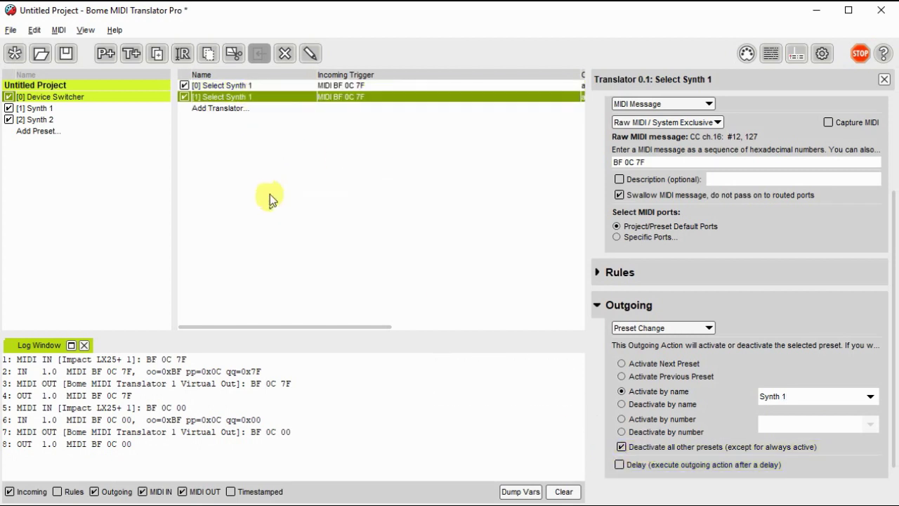
{"action": "left_click", "coordinate": [250, 97]}
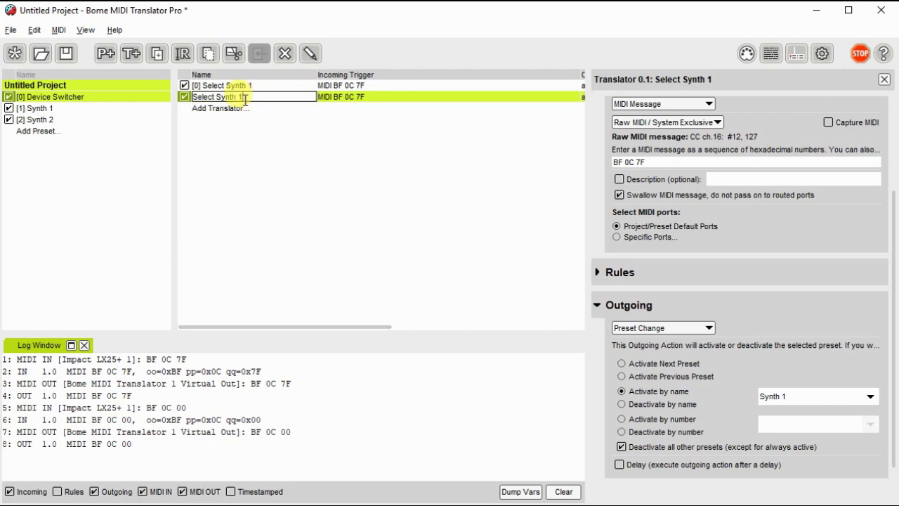
{"action": "type", "text": "2"}
{"action": "left_click", "coordinate": [341, 97]}
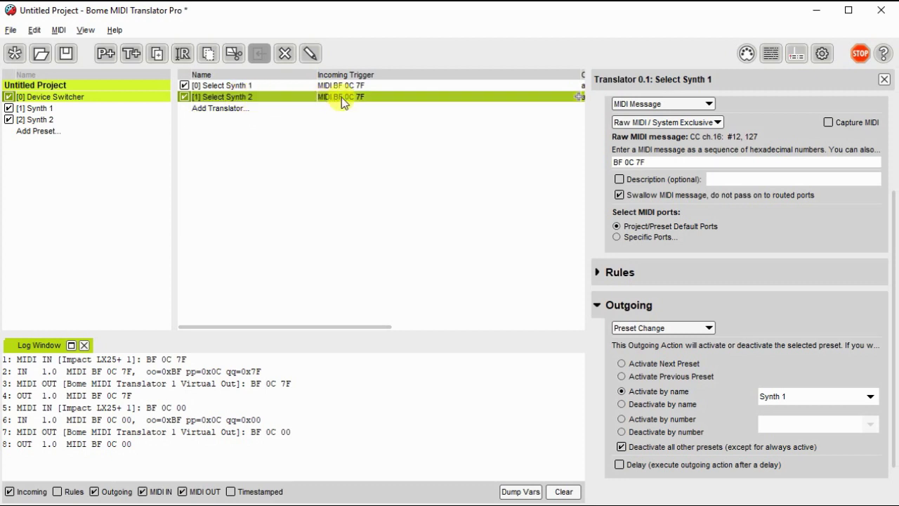
Step: Make Select Synth 2 activate the Synth 2 preset, triggered by captured BF 0D 7F
{"action": "left_click", "coordinate": [869, 397]}
{"action": "left_click", "coordinate": [851, 434]}
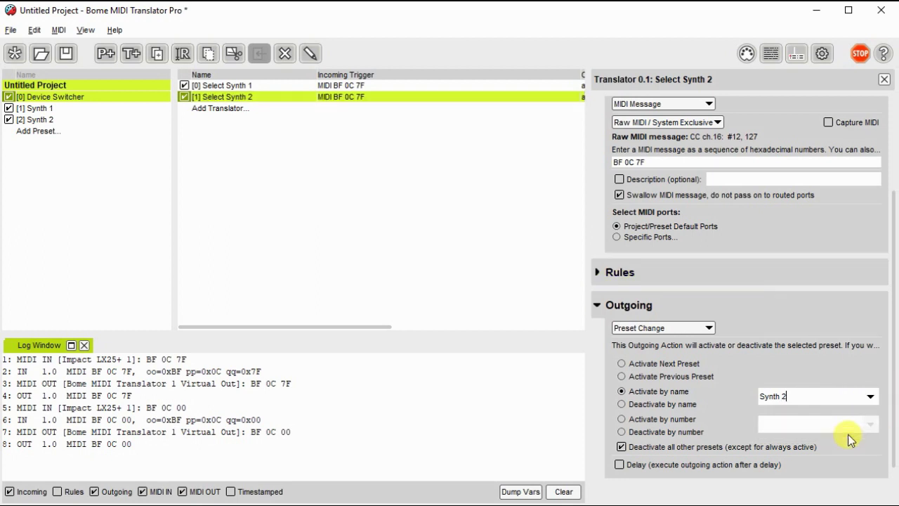
{"action": "left_click", "coordinate": [828, 124]}
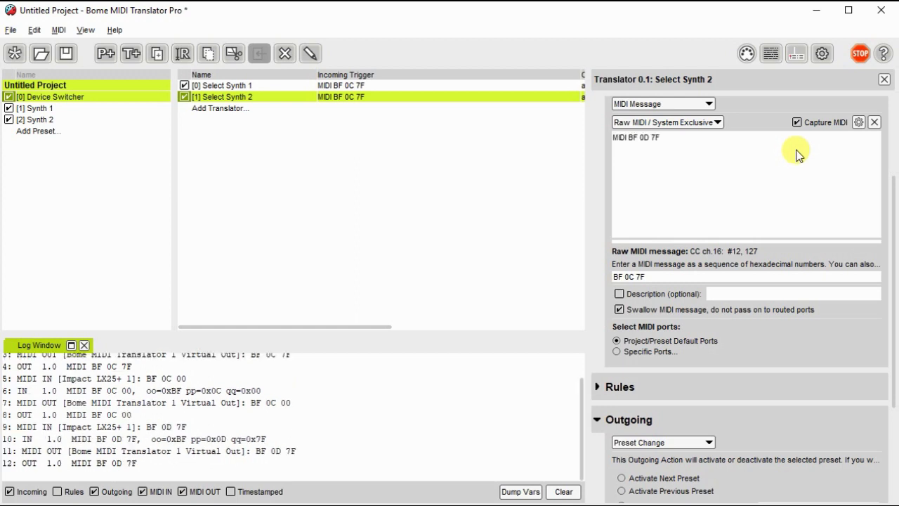
{"action": "left_click", "coordinate": [659, 138]}
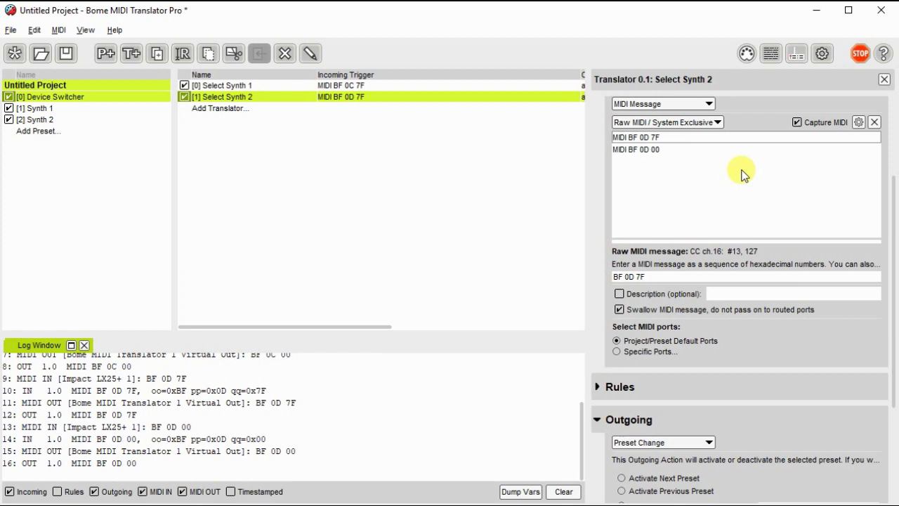
{"action": "scroll", "coordinate": [745, 345], "scroll_direction": "down", "scroll_amount": 2}
Step: Enable 'Ignore for Next/Previous Preset switching' on the Device Switcher preset so it stays always active
{"action": "scroll", "coordinate": [746, 347], "scroll_direction": "up", "scroll_amount": 3}
{"action": "left_click", "coordinate": [564, 491]}
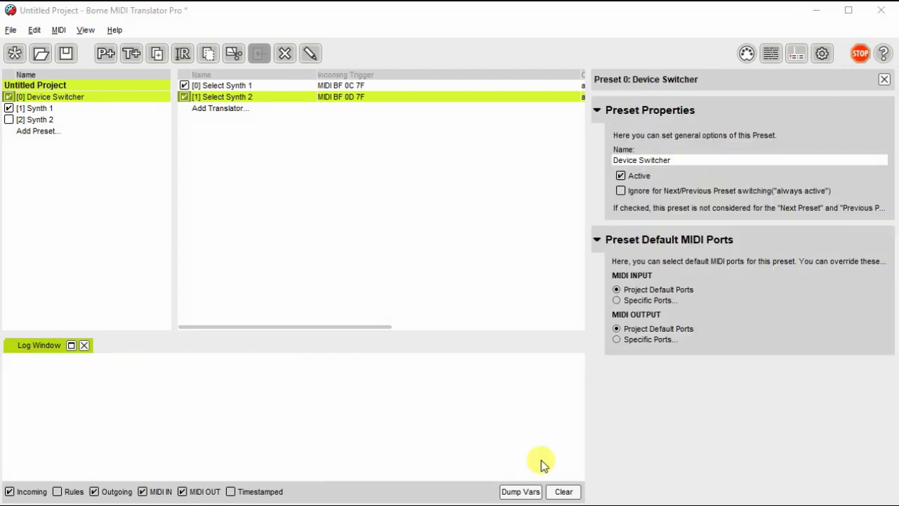
{"action": "left_click", "coordinate": [622, 195]}
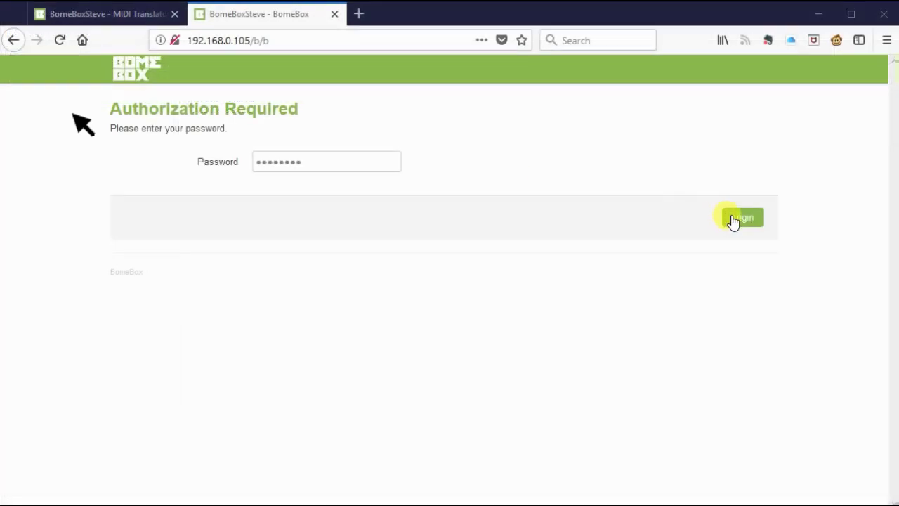
Step: Log in to the BomeBox and upload the project file Device-Select-Tutorial.bmtp
{"action": "left_click", "coordinate": [733, 219]}
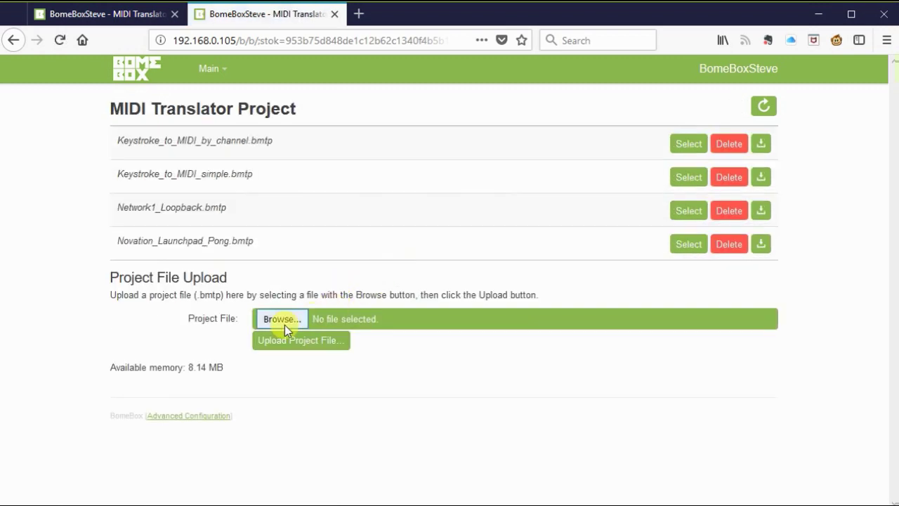
{"action": "left_click", "coordinate": [283, 320]}
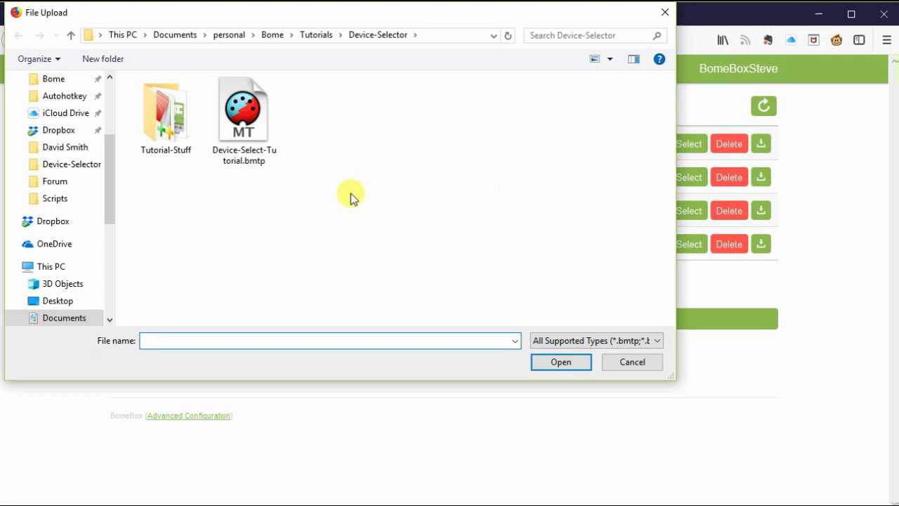
{"action": "left_click", "coordinate": [264, 132]}
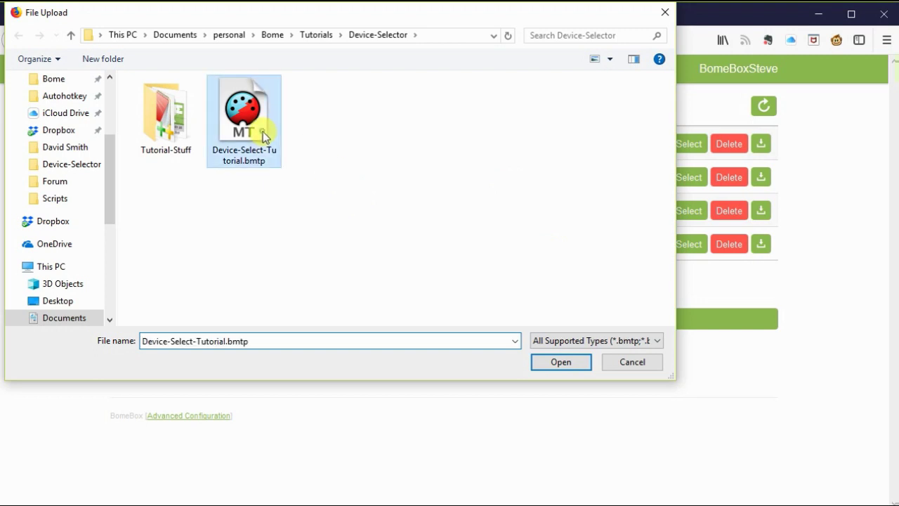
{"action": "left_click", "coordinate": [543, 365]}
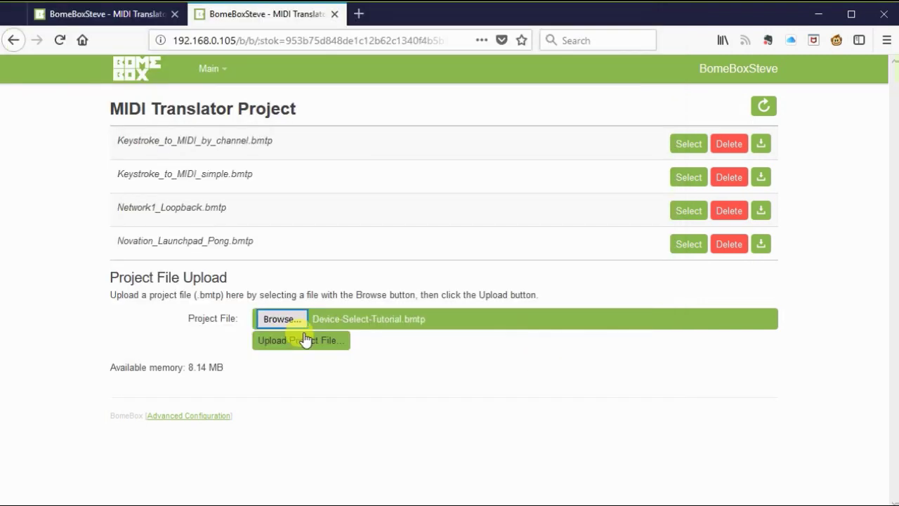
{"action": "left_click", "coordinate": [304, 341]}
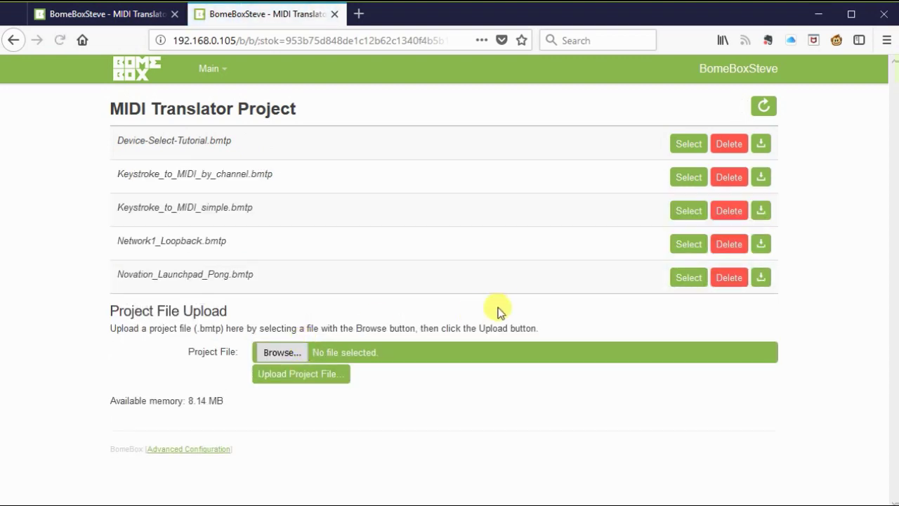
Step: Run Device-Select-Tutorial.bmtp and assign the Control Device alias to Impact LX25+ [1]
{"action": "left_click", "coordinate": [689, 144]}
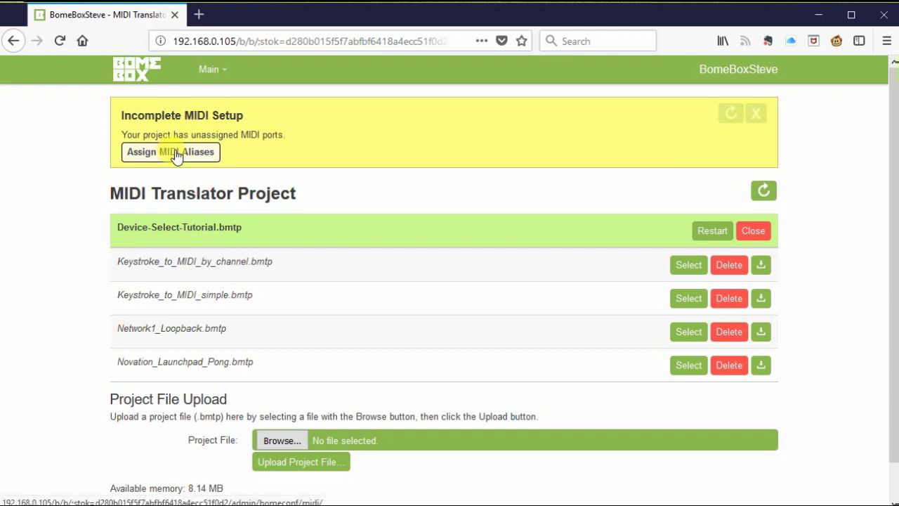
{"action": "left_click", "coordinate": [175, 152]}
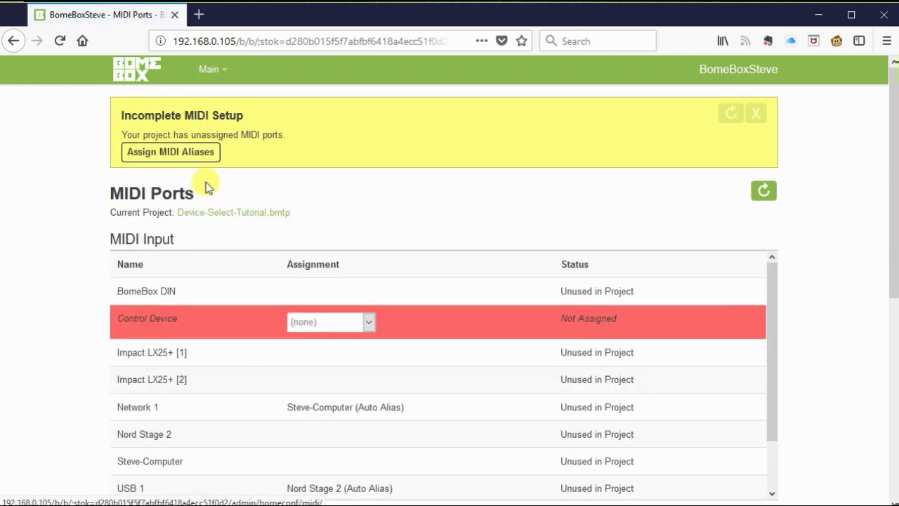
{"action": "left_click", "coordinate": [367, 322]}
{"action": "left_click", "coordinate": [347, 394]}
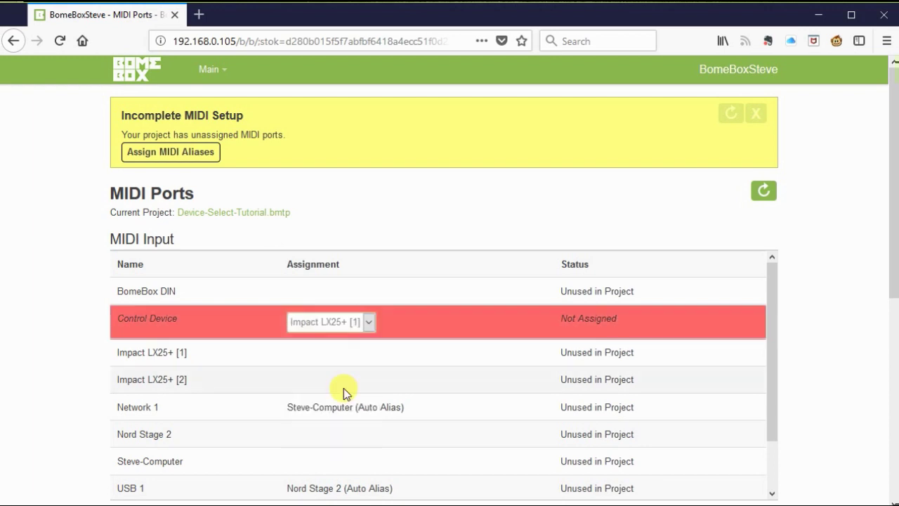
Step: Map Synth 1 to Nord Stage 2 and Synth 2 to BomeBox DIN, then save the aliases
{"action": "scroll", "coordinate": [345, 391], "scroll_direction": "down", "scroll_amount": 2}
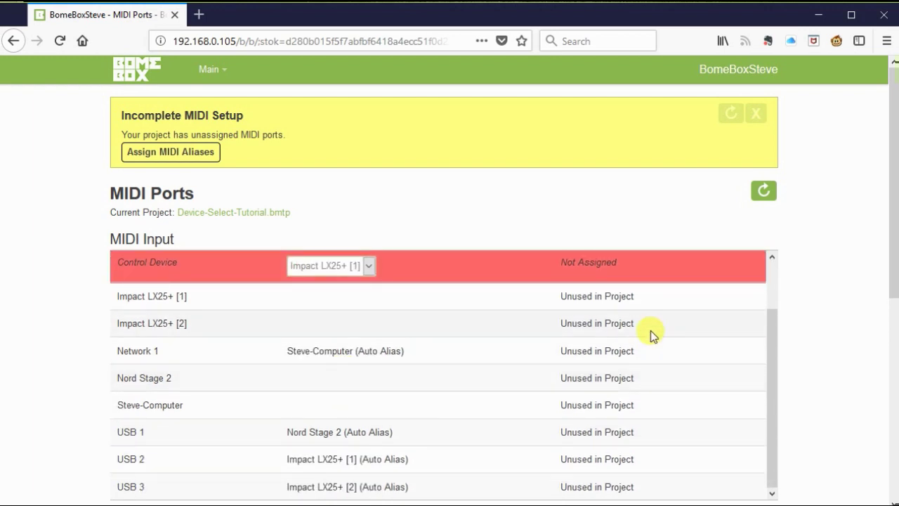
{"action": "left_click_drag", "start_coordinate": [896, 240], "coordinate": [870, 415]}
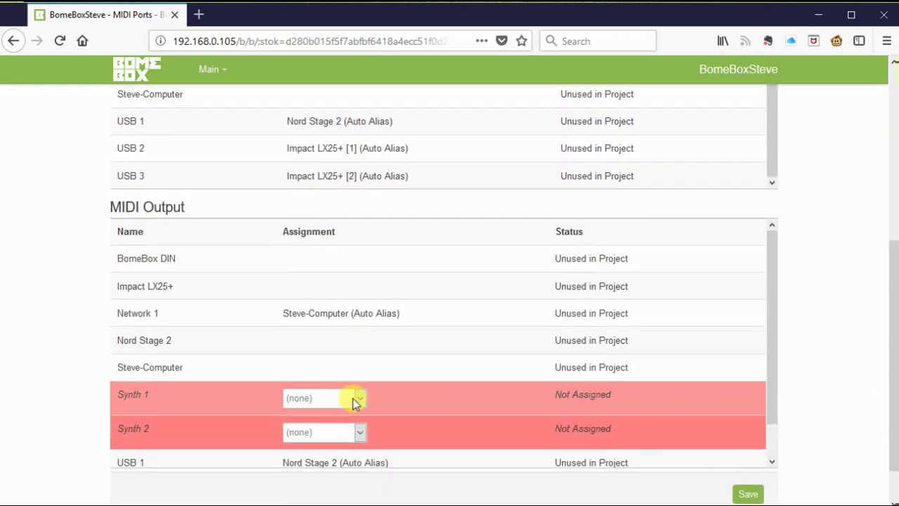
{"action": "left_click", "coordinate": [358, 398]}
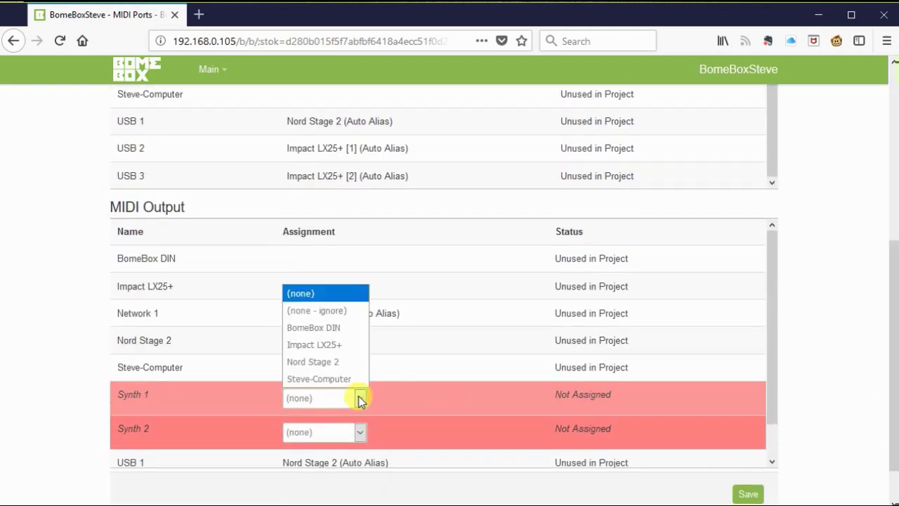
{"action": "left_click", "coordinate": [347, 363]}
{"action": "left_click", "coordinate": [360, 433]}
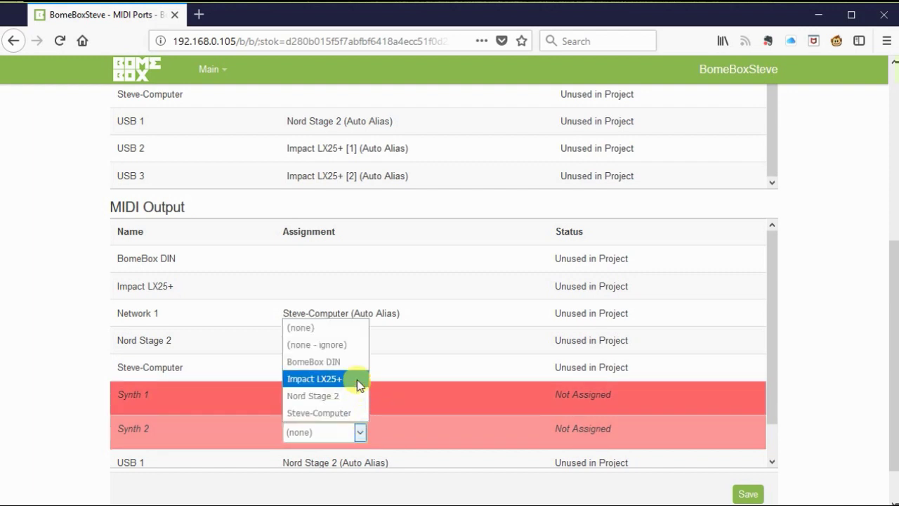
{"action": "left_click", "coordinate": [345, 361]}
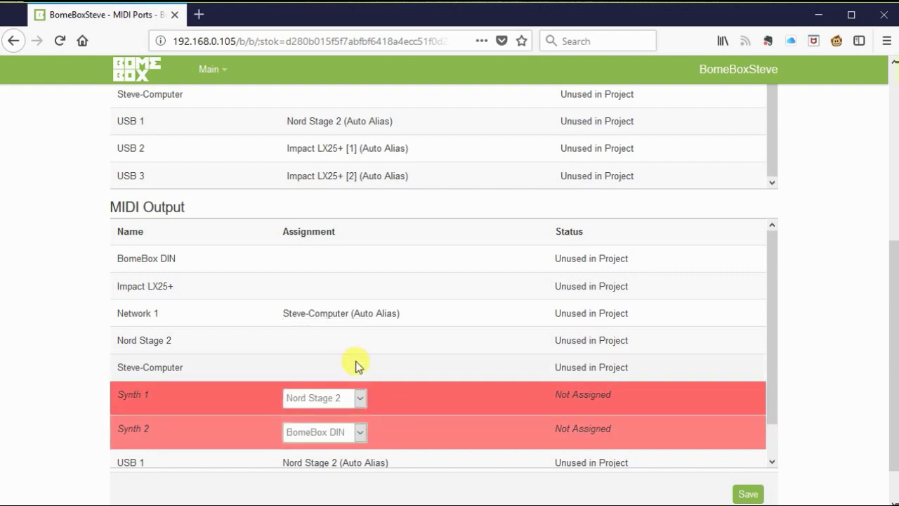
{"action": "left_click", "coordinate": [749, 494]}
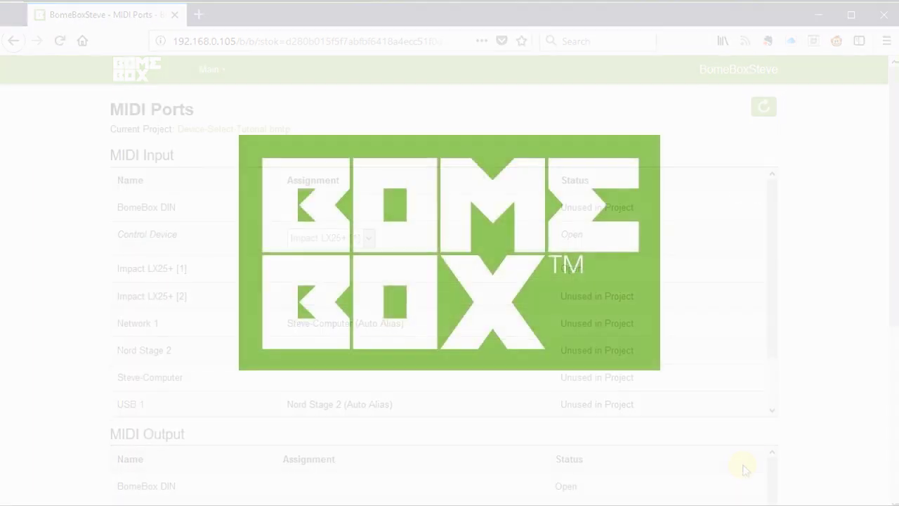